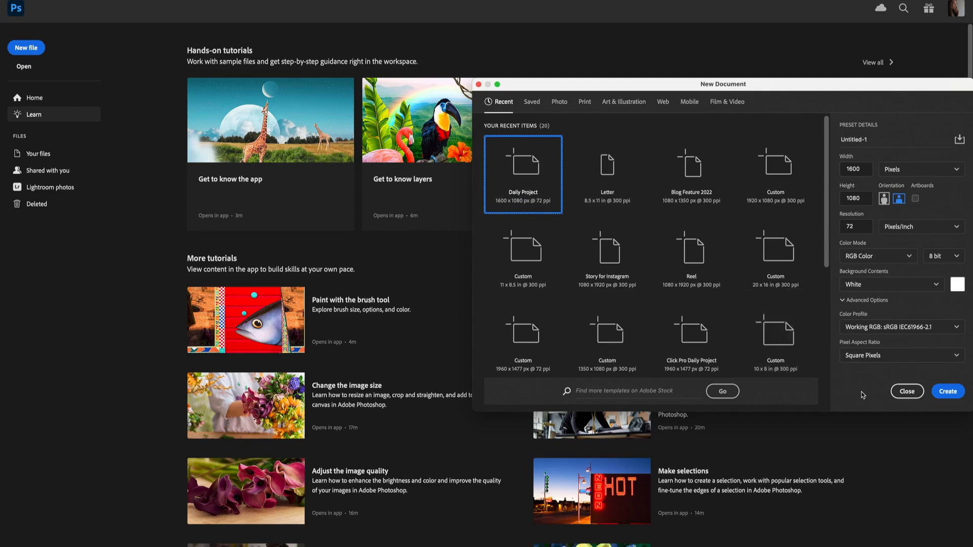
Create a 1600 × 1080 px, 72 ppi document and draw a black-filled rectangle about 7.08 × 4.78 in in the canvas's upper-left corner.
left_click(948, 391)
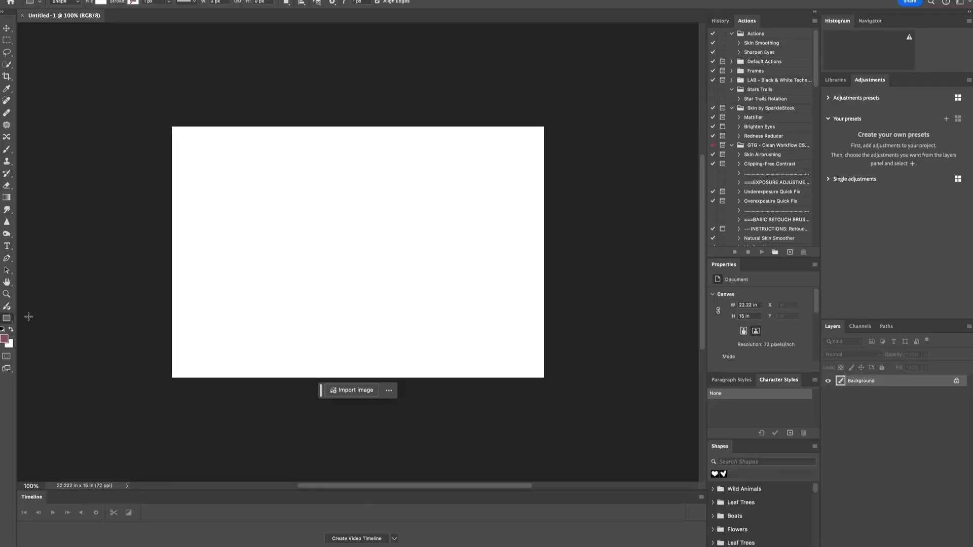
right_click(11, 320)
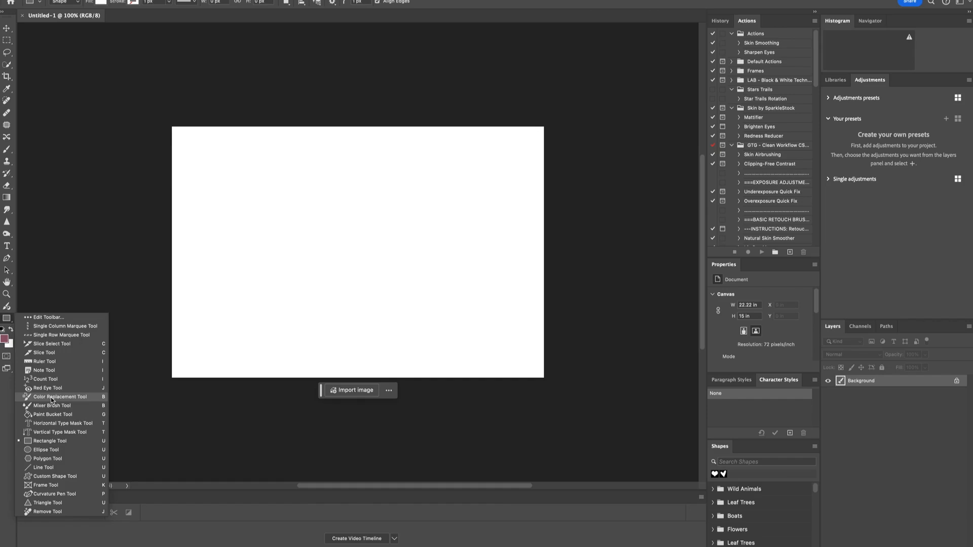
left_click(49, 441)
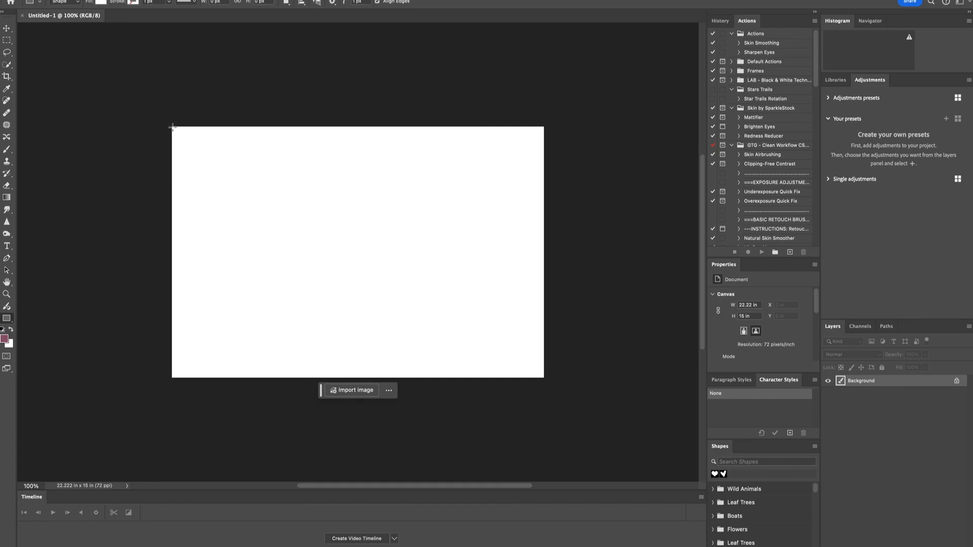
left_click_drag(172, 127, 291, 208)
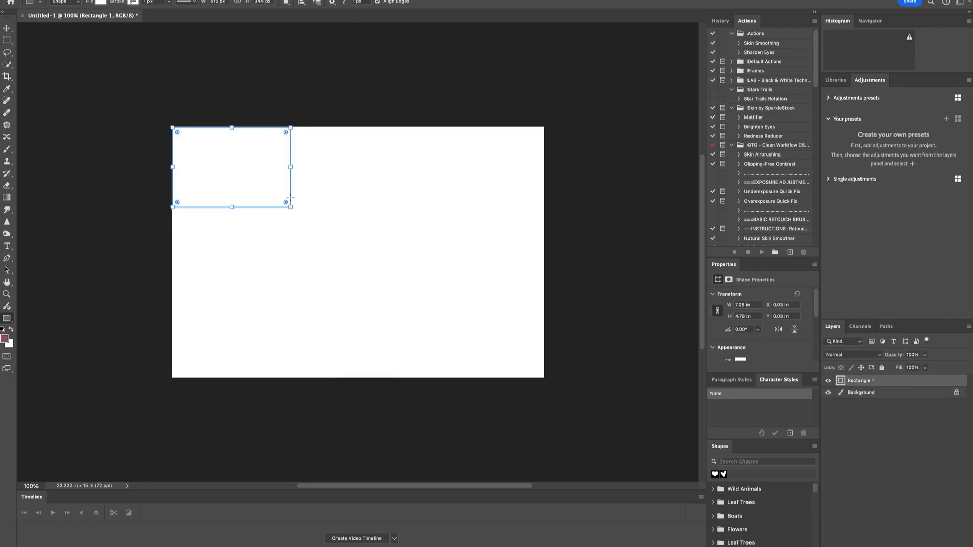
left_click(99, 3)
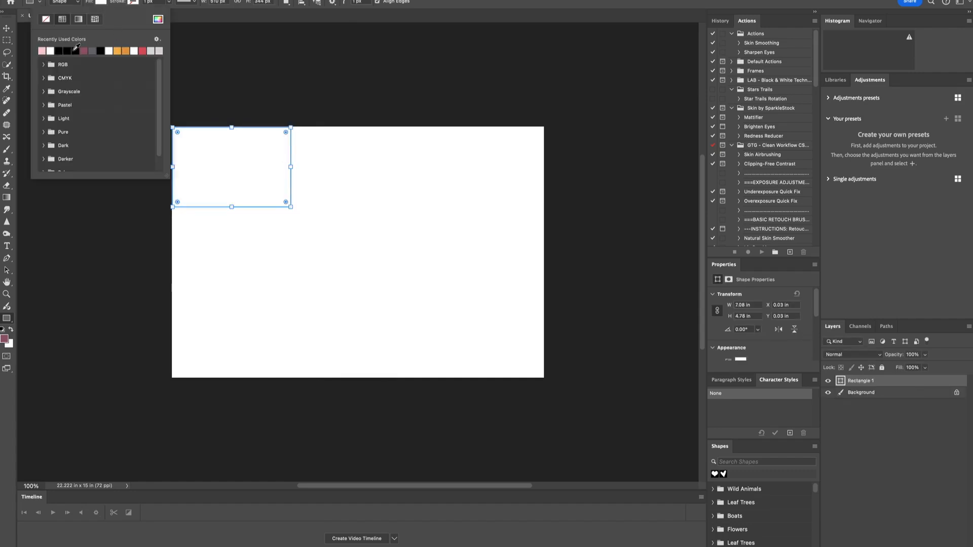
left_click(73, 50)
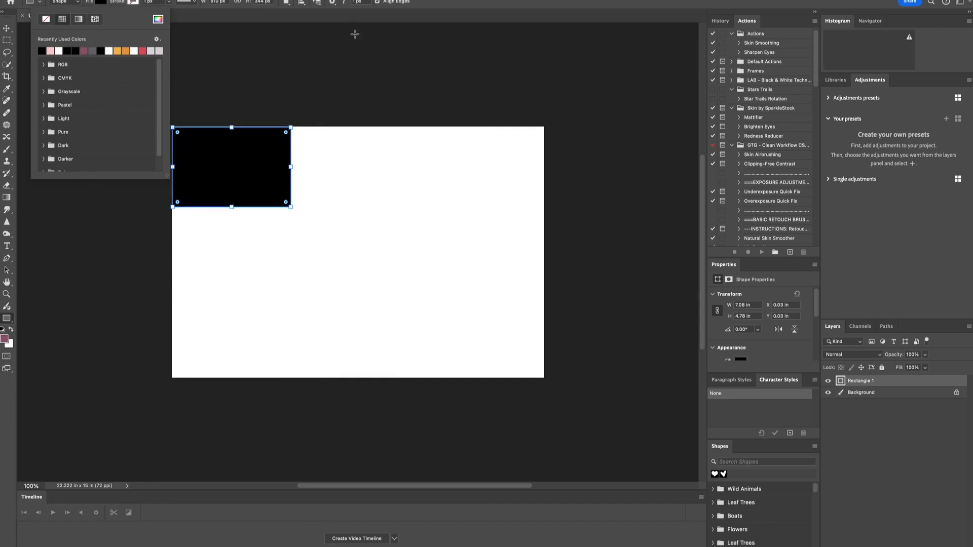
Duplicate Rectangle 1 and place the copy beside it in the same row with a narrow gap, at about X 7.35 in.
left_click(6, 29)
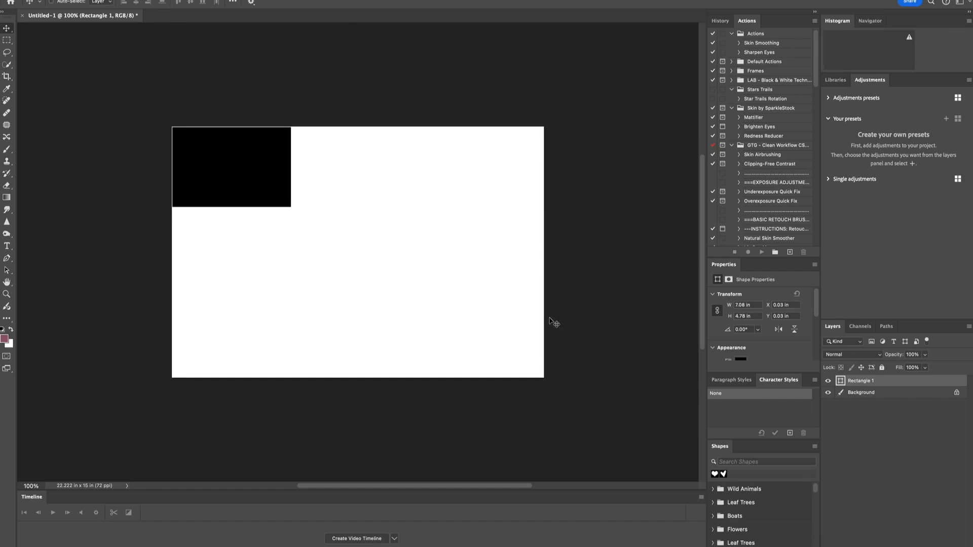
key("ctrl+j")
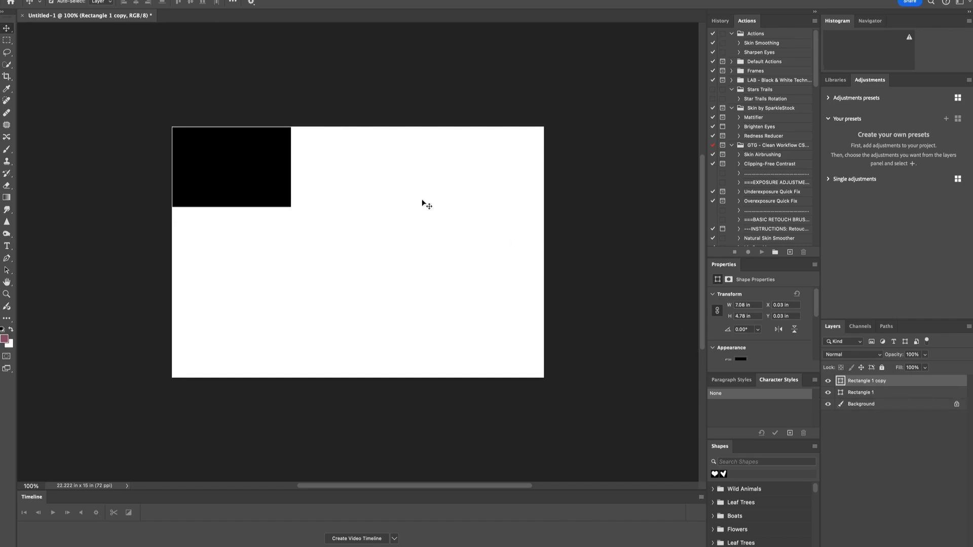
left_click_drag(238, 162, 362, 163)
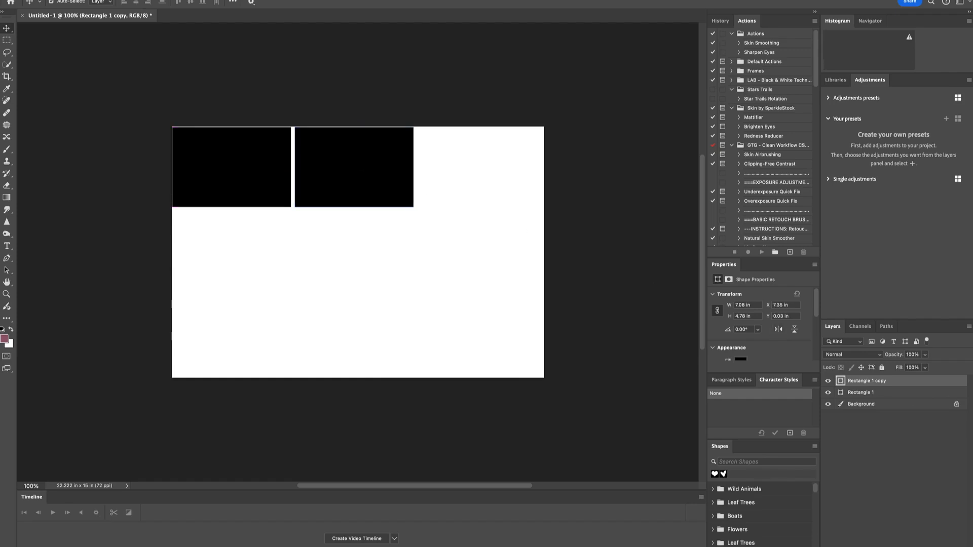
Rename the Rectangle 1 copy layer as Rectangle 2.
double_click(877, 383)
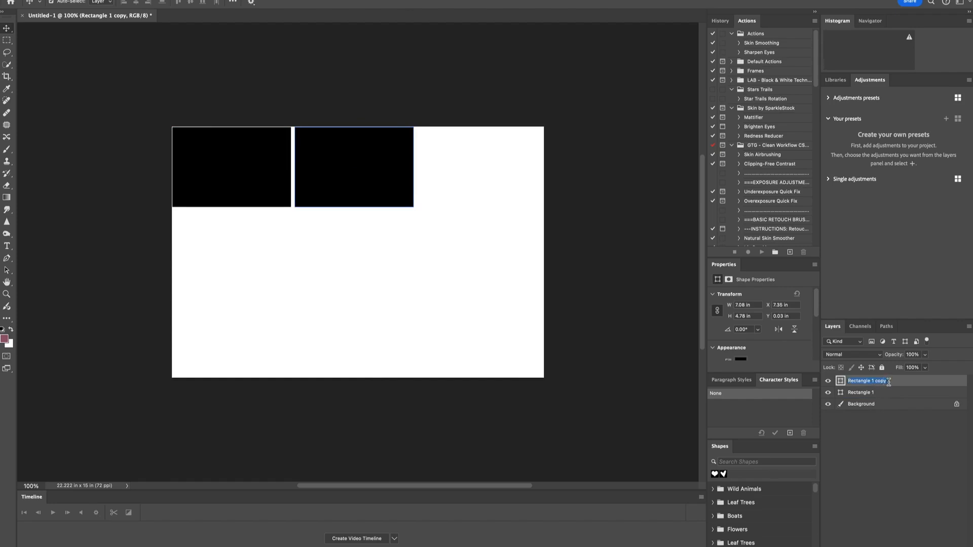
key("Right")
key("BackSpace")
key("BackSpace")
key("BackSpace")
key("BackSpace")
key("BackSpace")
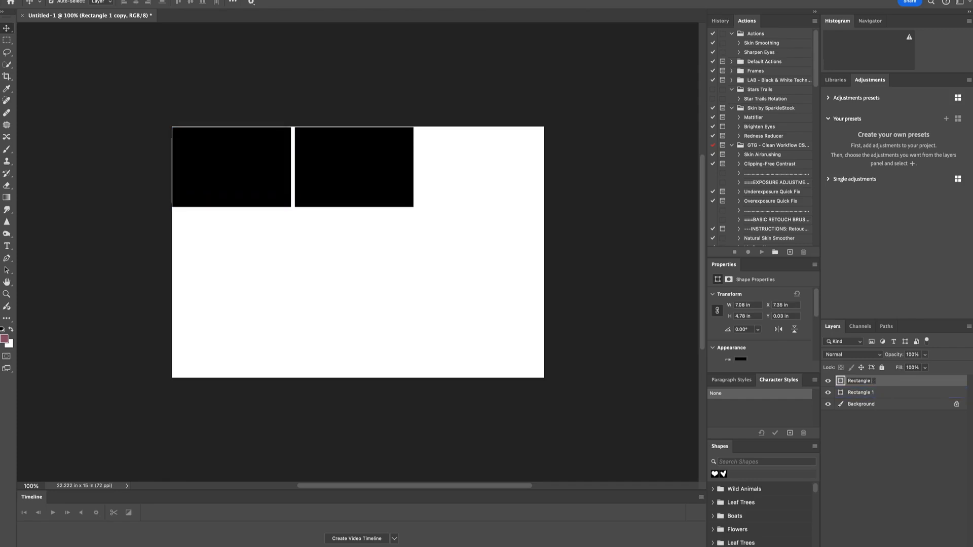
type("2")
key("Return")
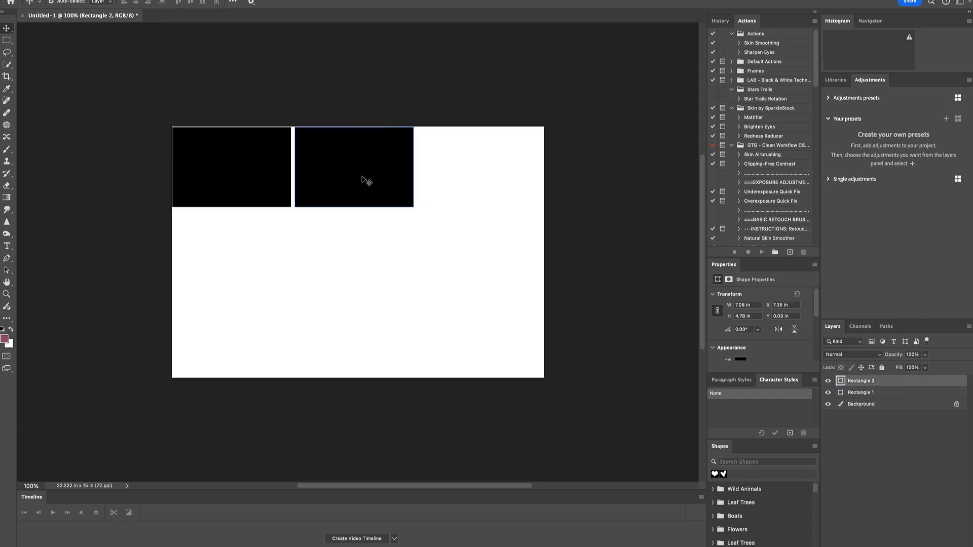
Duplicate Rectangle 2 as a layer named Rectangle 3, placed in the same row at about X 14.67 in with a matching gap.
key("ctrl+j")
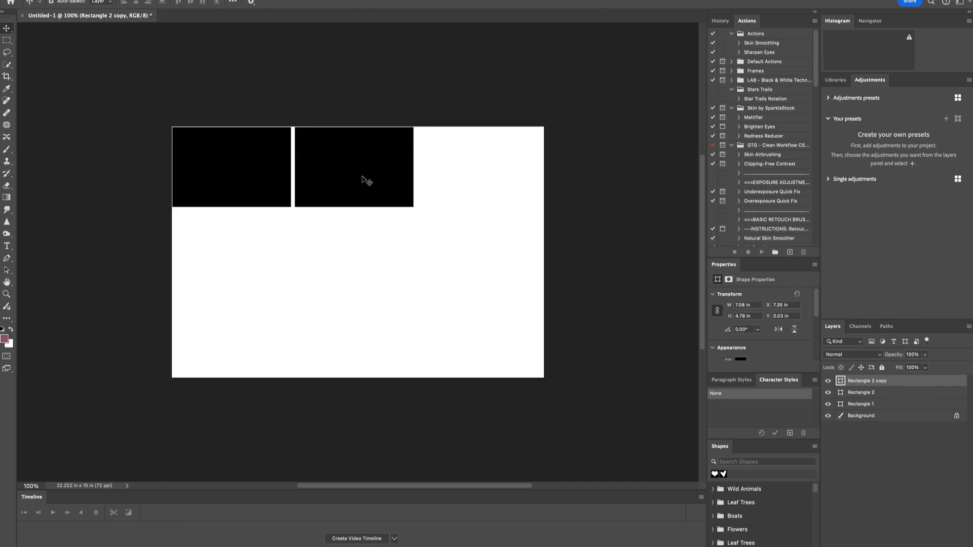
left_click_drag(367, 182, 487, 181)
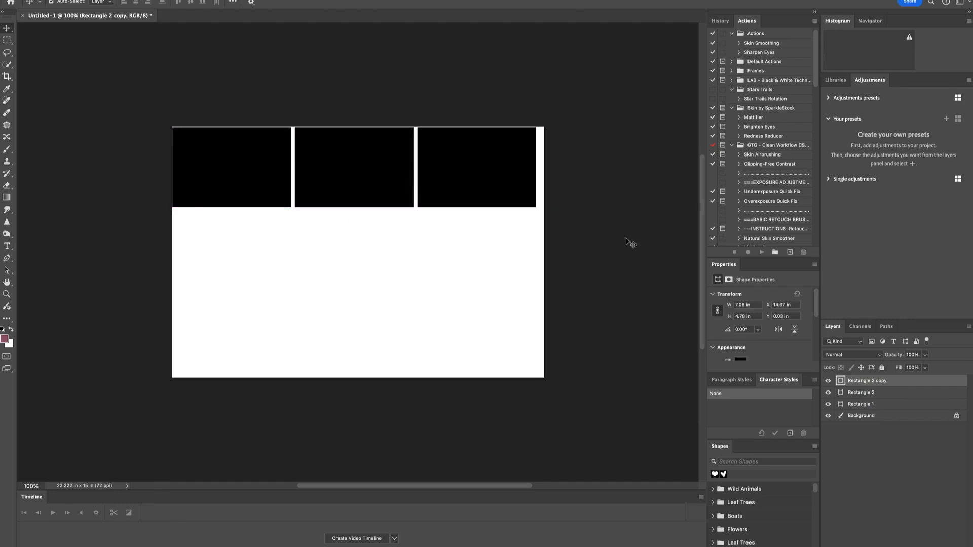
double_click(878, 384)
left_click_drag(889, 381, 872, 381)
type("3")
left_click(886, 403)
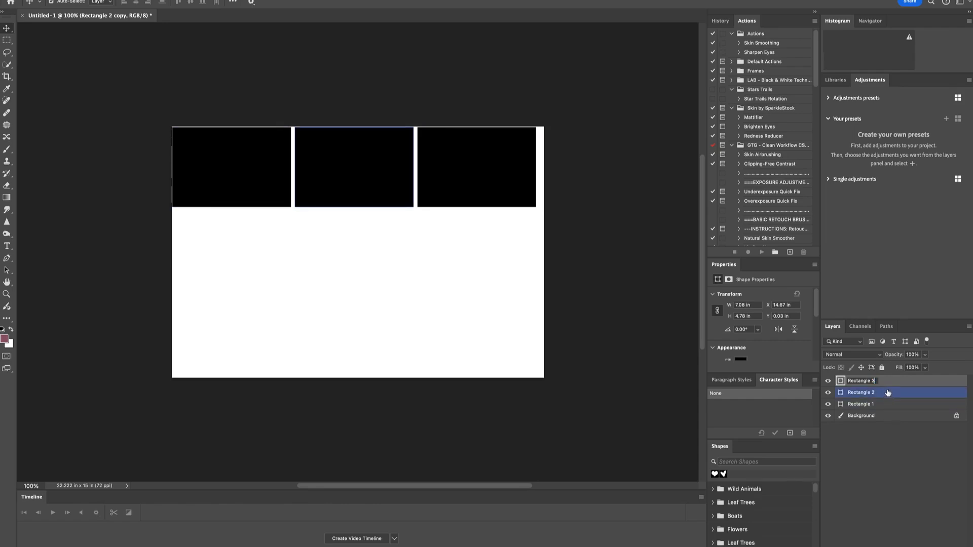
key("Return")
Reorder the layers so that Rectangle 1 is on top, followed by Rectangle 2 and Rectangle 3.
left_click(888, 393)
left_click_drag(888, 393, 888, 412)
left_click(889, 386)
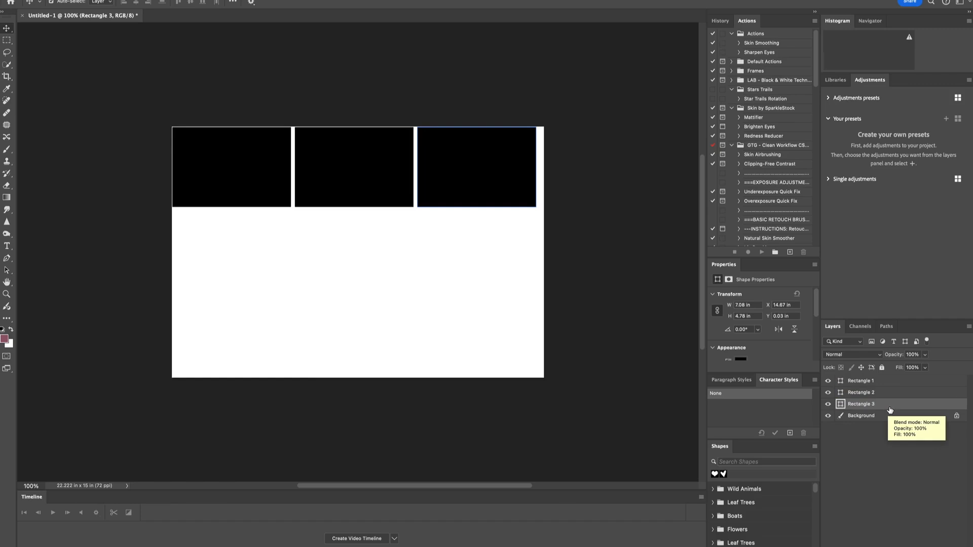
Free-transform Rectangles 1 to 3 together, stretching the row horizontally to span the full canvas width.
left_click(885, 381)
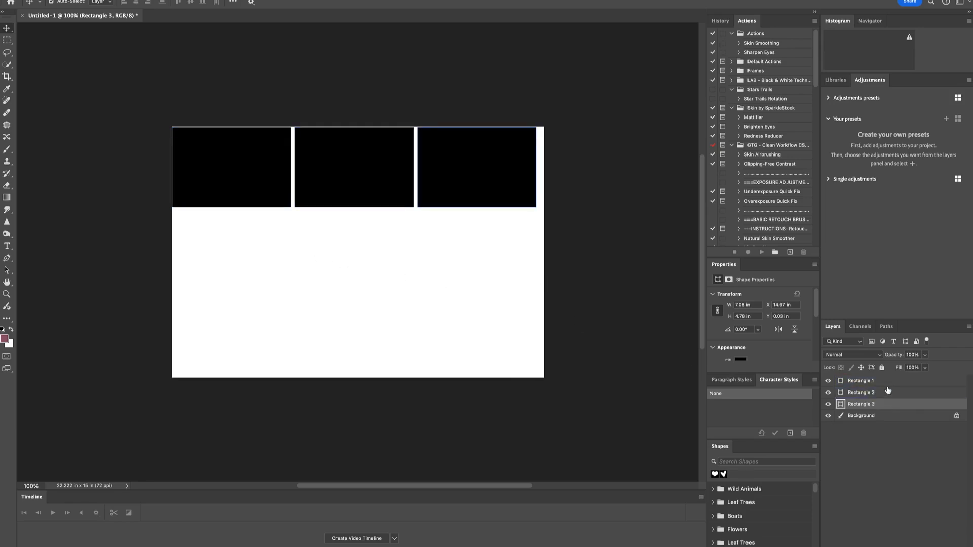
left_click(861, 380)
left_click(885, 403, "shift")
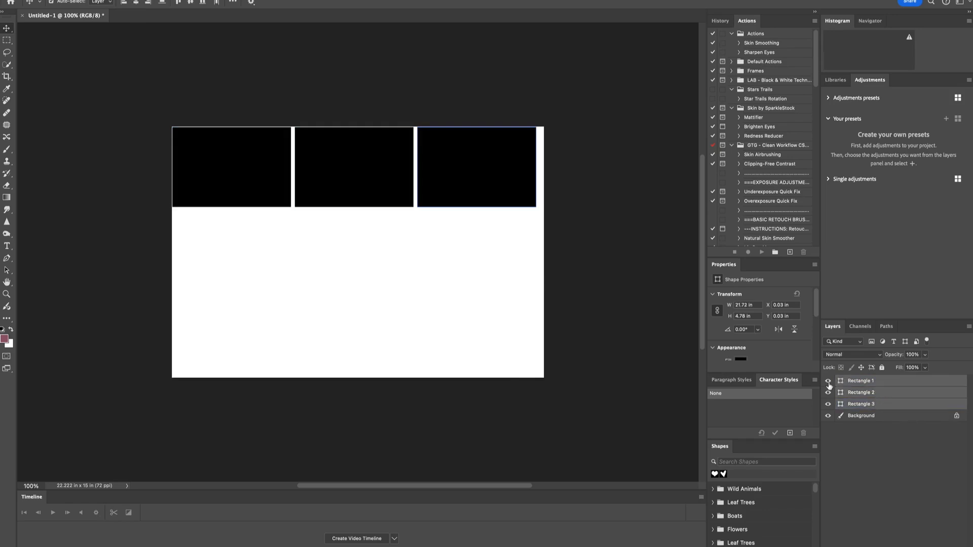
key("ctrl+t")
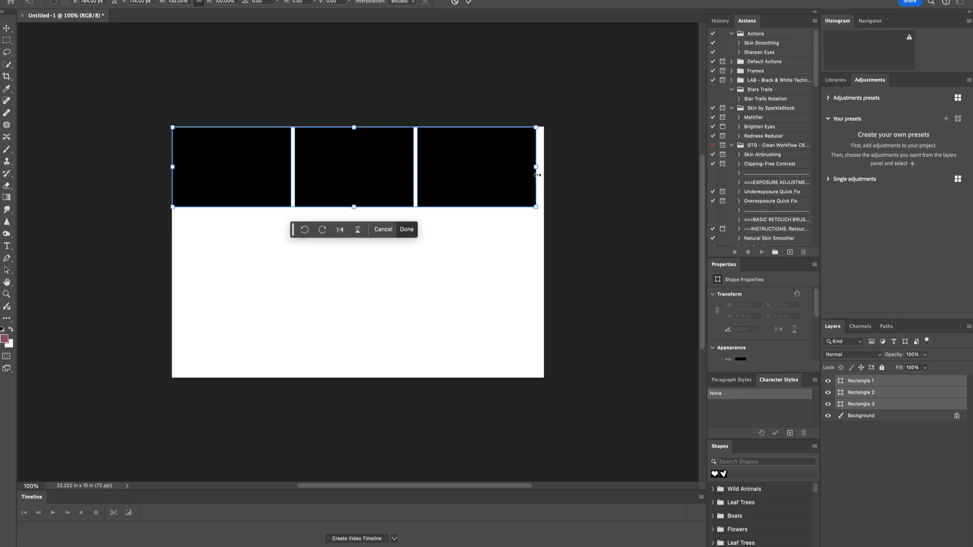
left_click_drag(536, 167, 542, 167)
left_click_drag(172, 167, 172, 167)
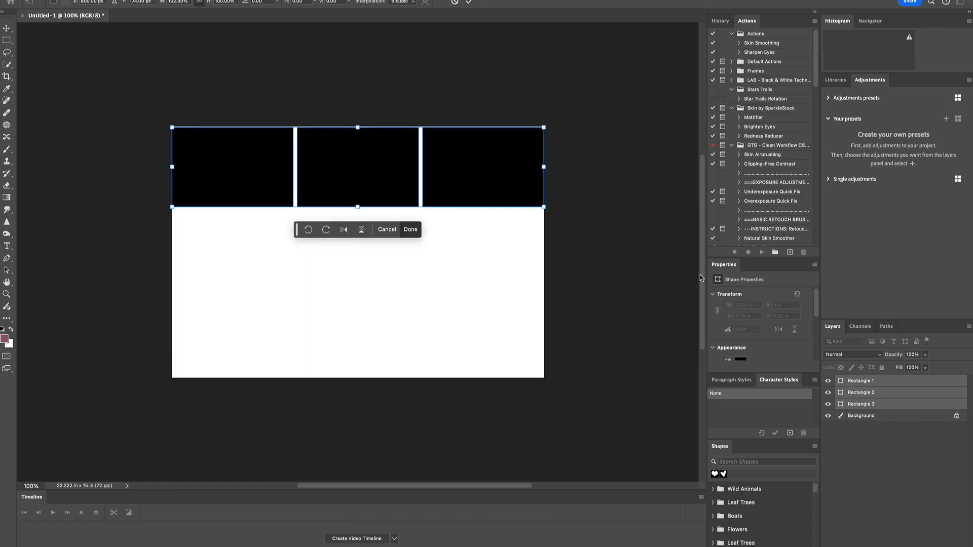
Nudge Rectangles 1 to 3 up together until they sit flush with the canvas's top edge at Y 0 in.
left_click(873, 403)
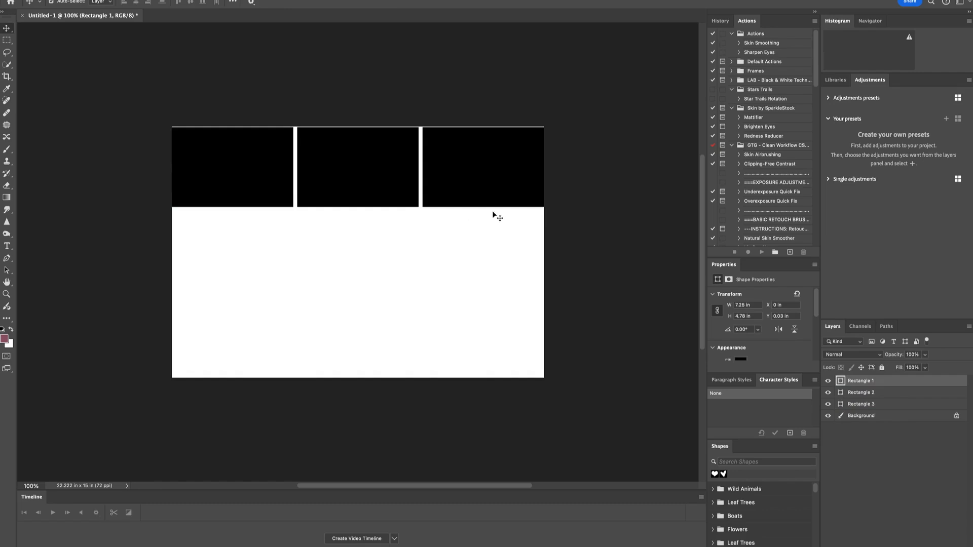
left_click(897, 404, "shift")
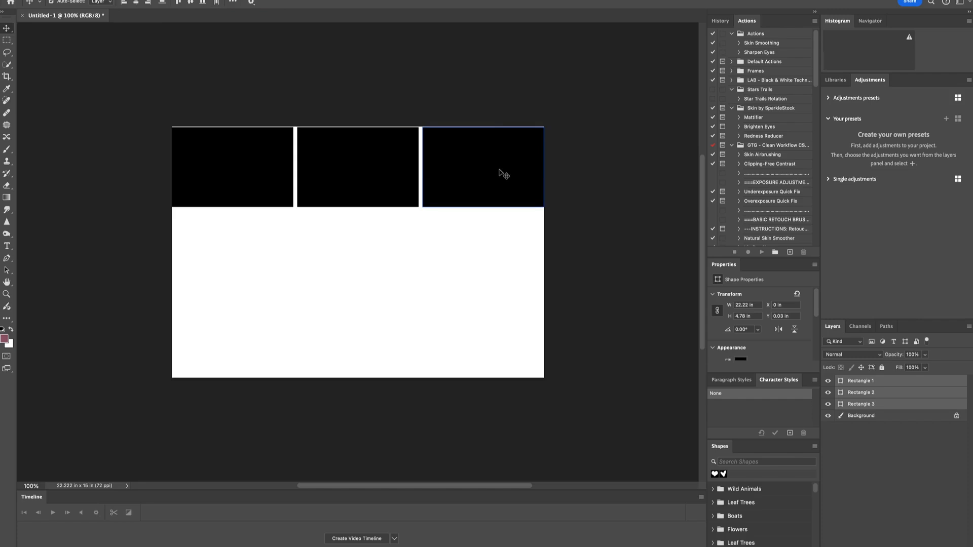
key("Up")
key("Up")
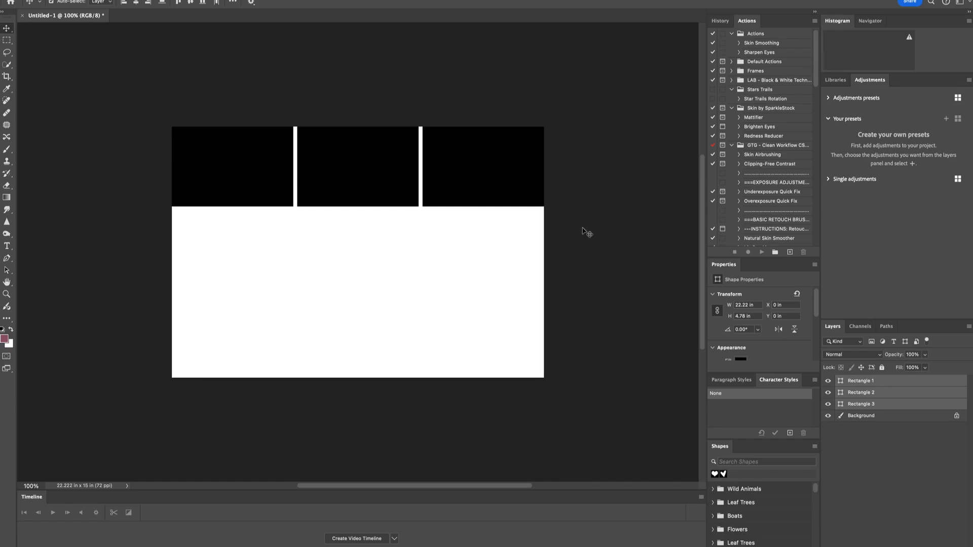
Duplicate Rectangles 1 to 3 and place the copied row beneath the first with a narrow gap, at about Y 5.11 in.
left_click(904, 417)
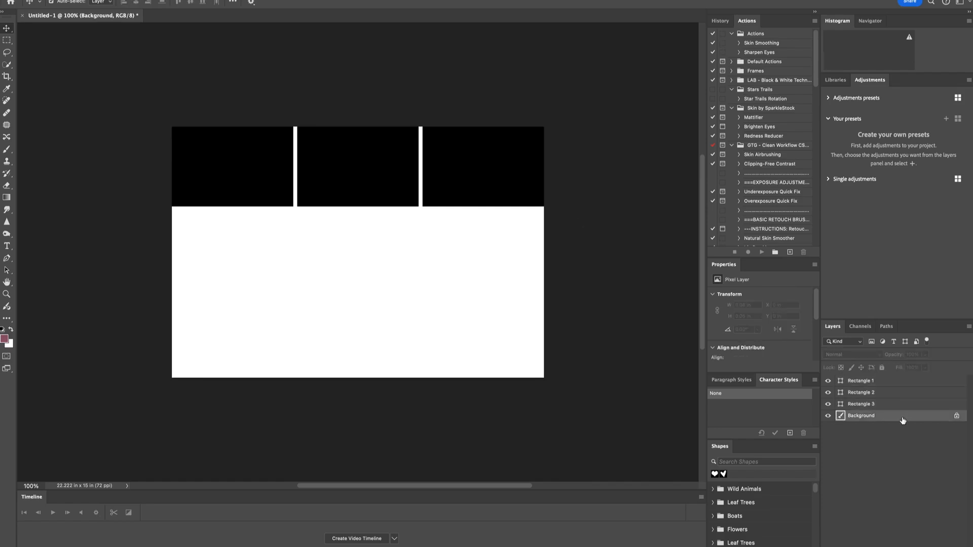
left_click(909, 383)
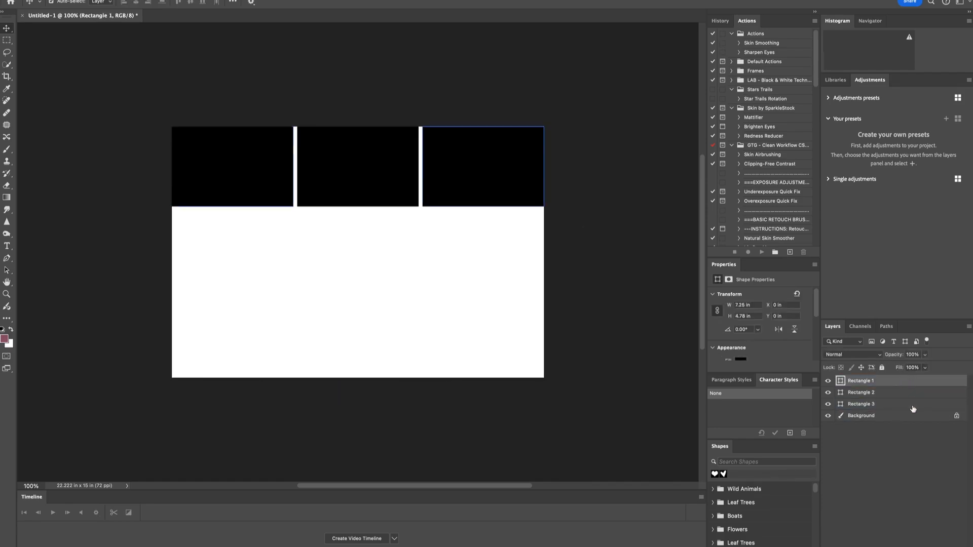
left_click(912, 405, "shift")
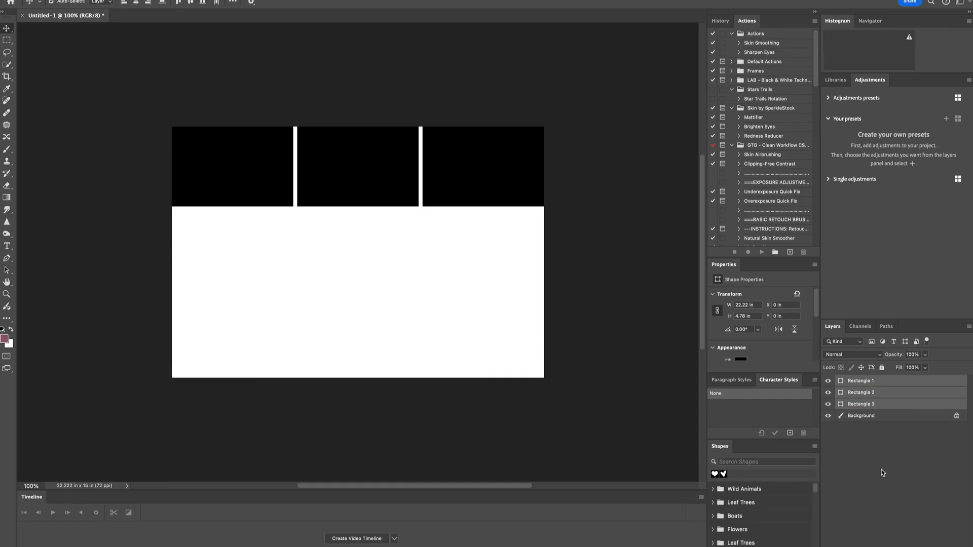
key("ctrl+j")
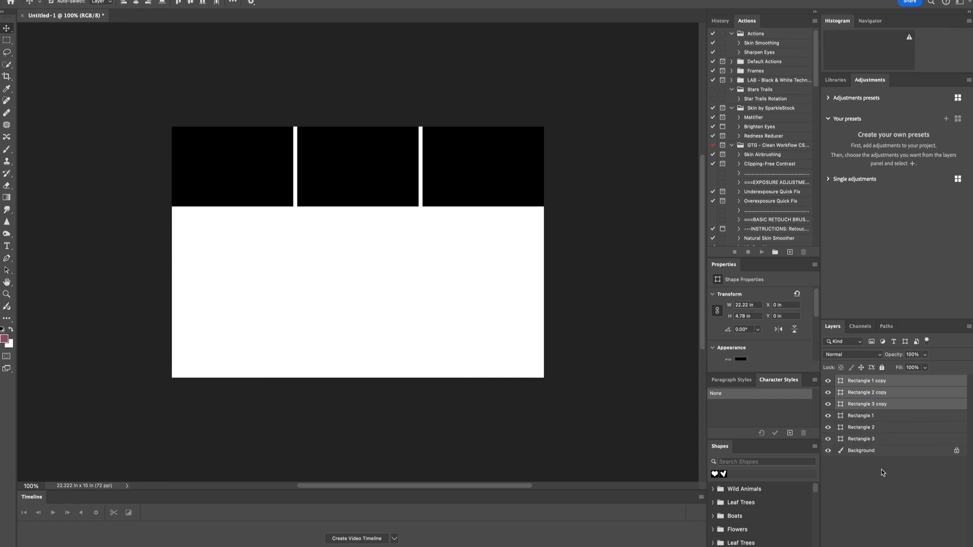
left_click_drag(460, 187, 461, 271)
Move the three copied layers beneath the Rectangle 3 layer and rename Rectangle 1 copy as Rectangle 4.
left_click_drag(894, 386, 896, 442)
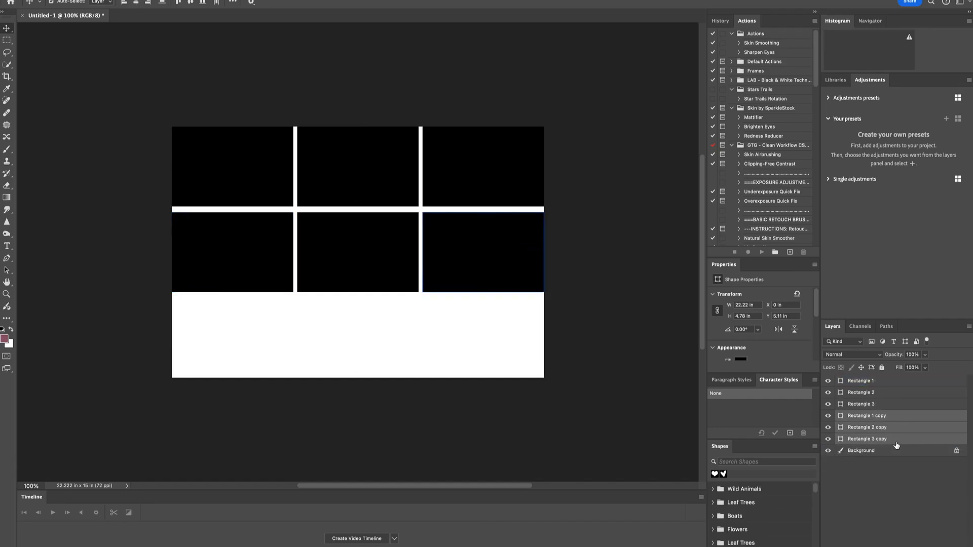
left_click(881, 416)
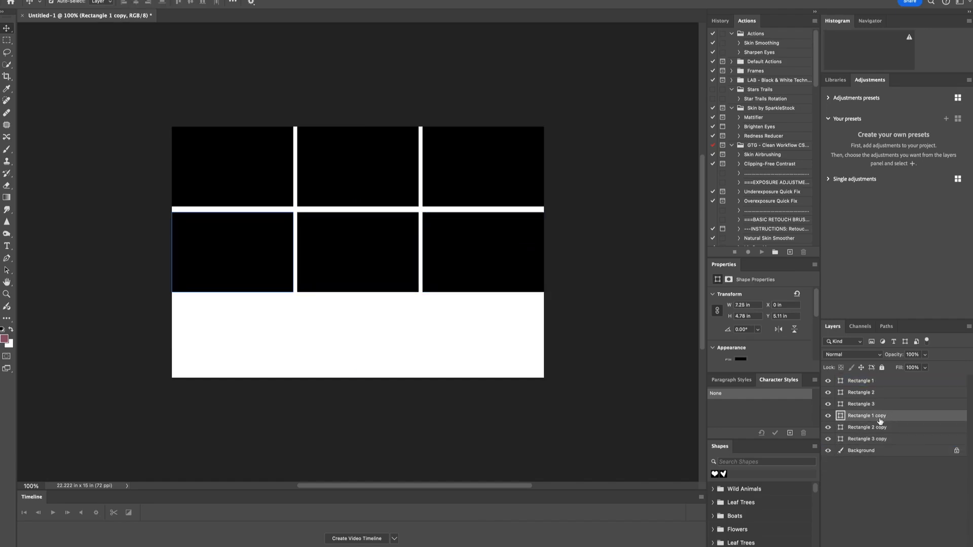
double_click(880, 417)
left_click_drag(871, 416, 885, 415)
type("4")
Rename the Rectangle 2 copy layer as Rectangle 5.
double_click(882, 427)
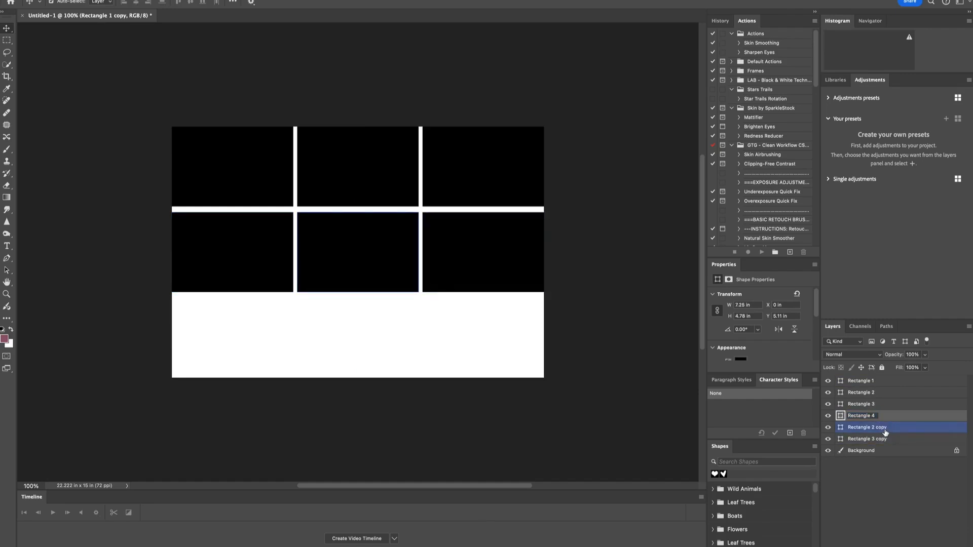
mouse_move(882, 427)
left_mouse_down()
mouse_move(893, 429)
mouse_move(876, 428)
left_mouse_up()
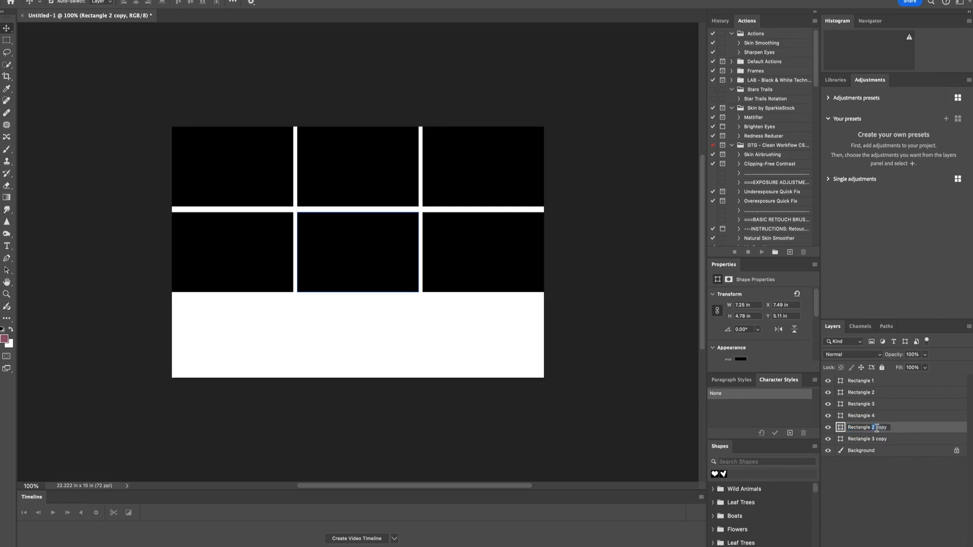
type("5")
key("BackSpace")
key("BackSpace")
key("BackSpace")
Rename the Rectangle 3 copy layer as Rectangle 6.
left_click(884, 439)
double_click(885, 439)
left_click(885, 439)
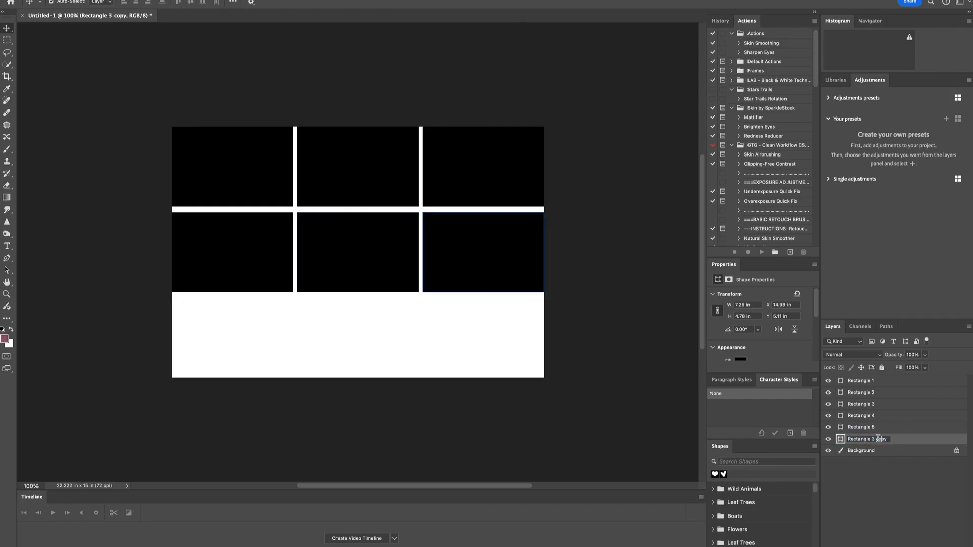
double_click(874, 439)
type("6")
key("Return")
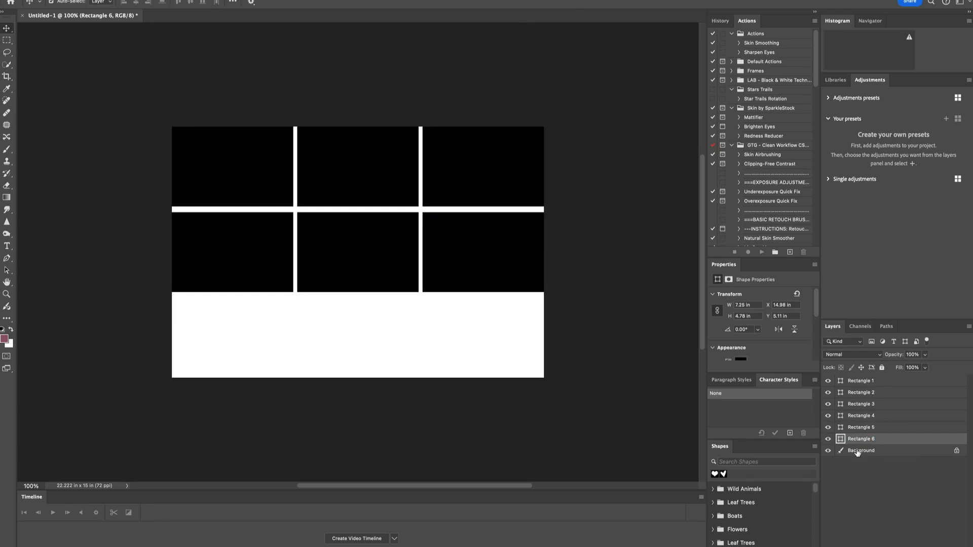
Duplicate Rectangles 4 to 6 and place the copied row along the canvas's lower edge, at about Y 10.22 in.
left_click(903, 417)
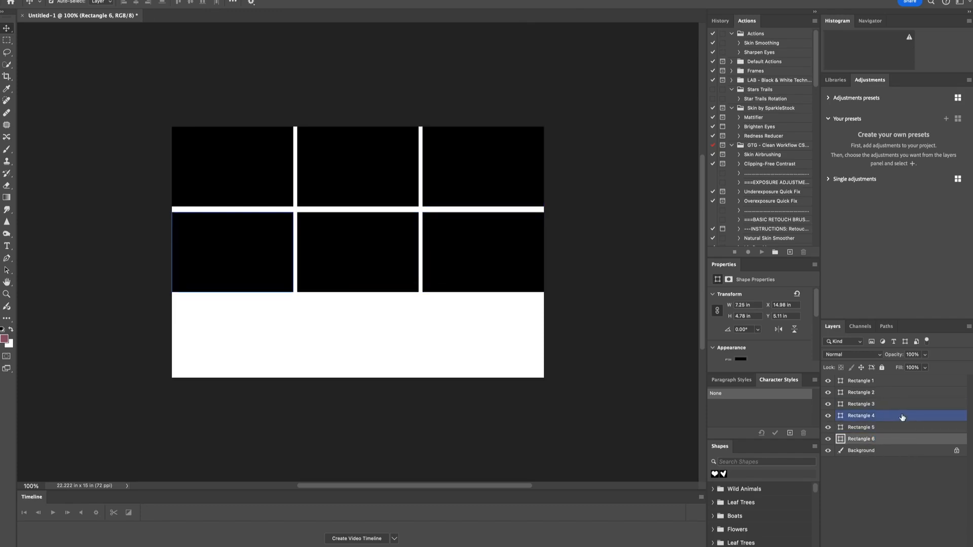
left_click(906, 439, "shift")
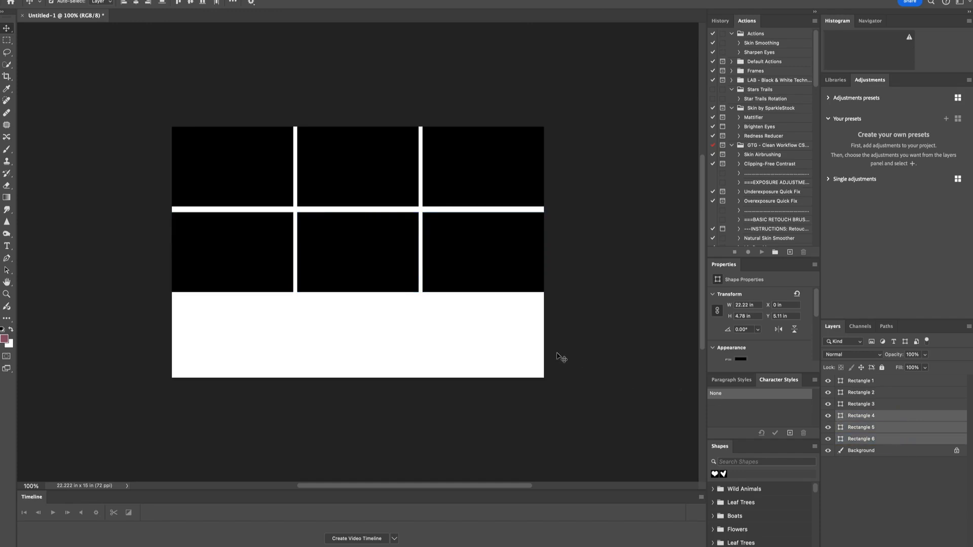
key("ctrl+j")
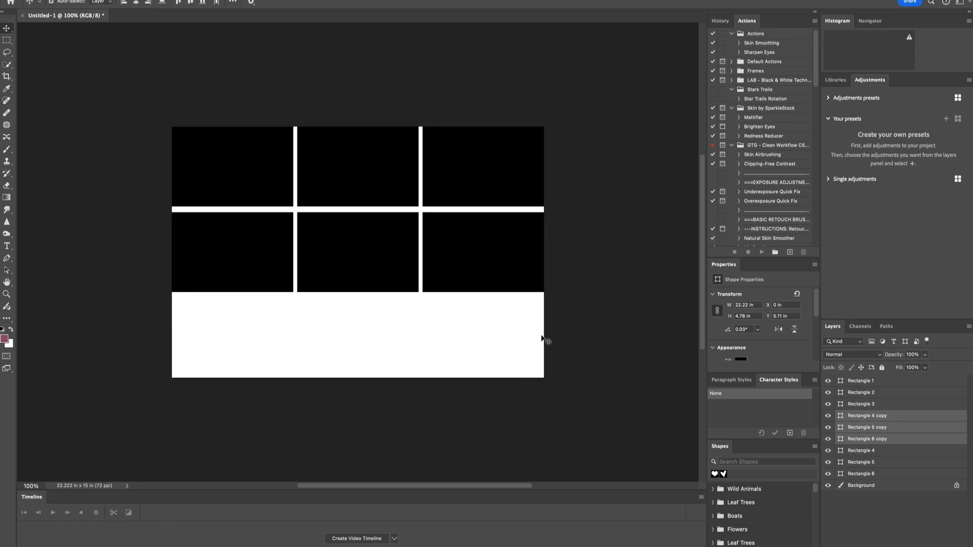
left_click_drag(482, 275, 482, 362)
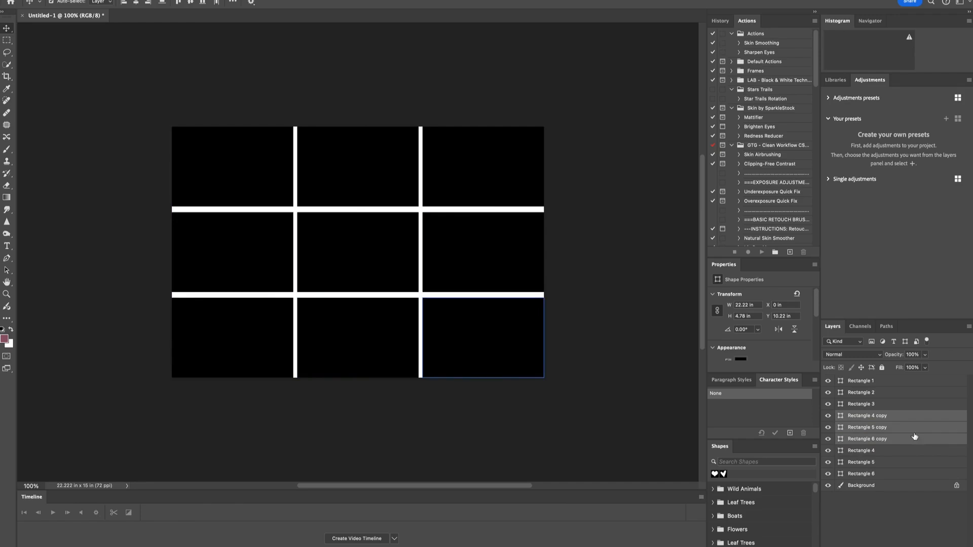
Move the three copied layers beneath the Rectangle 6 layer and rename Rectangle 4 copy as Rectangle 7.
left_click_drag(907, 418, 907, 481)
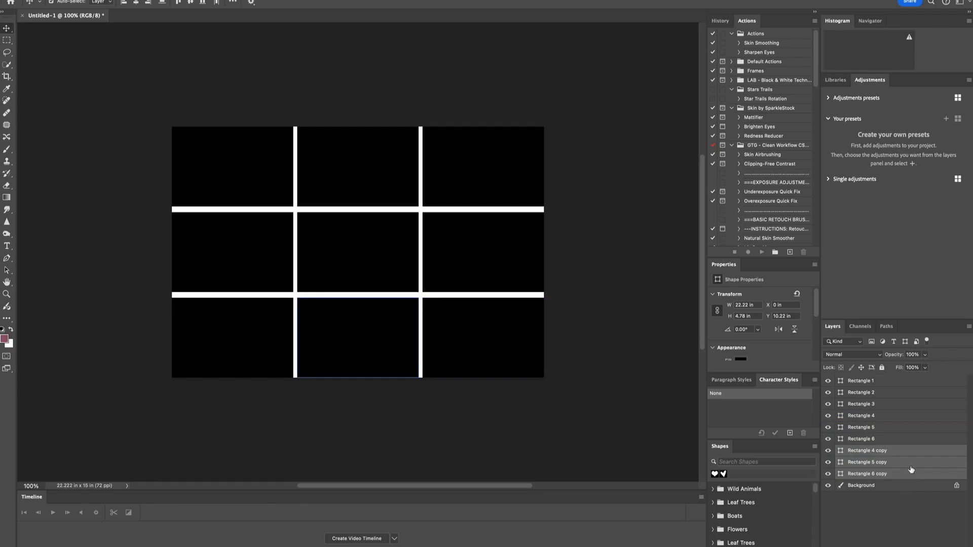
double_click(879, 451)
left_click_drag(871, 450, 888, 450)
type("7")
key("Tab")
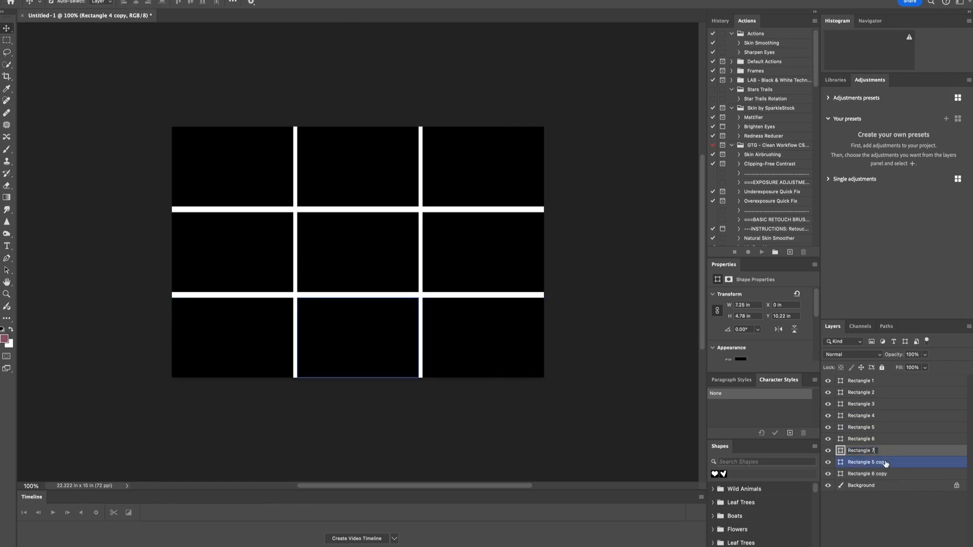
Rename the Rectangle 5 copy layer as Rectangle 8.
left_click(872, 462)
left_click_drag(872, 462, 893, 462)
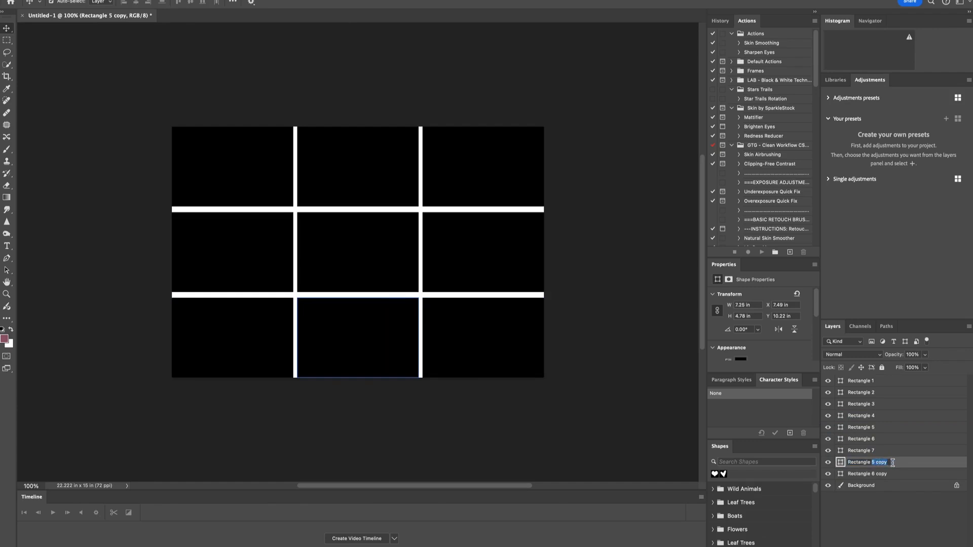
type("8")
Rename the Rectangle 6 copy layer as Rectangle 9.
left_click(877, 474)
double_click(878, 475)
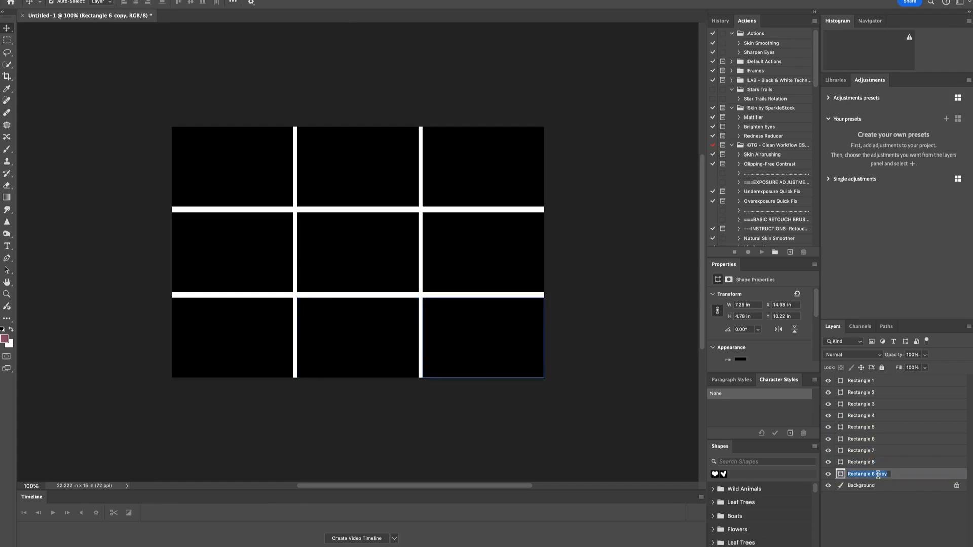
left_click_drag(872, 475, 892, 475)
type("9")
key("Return")
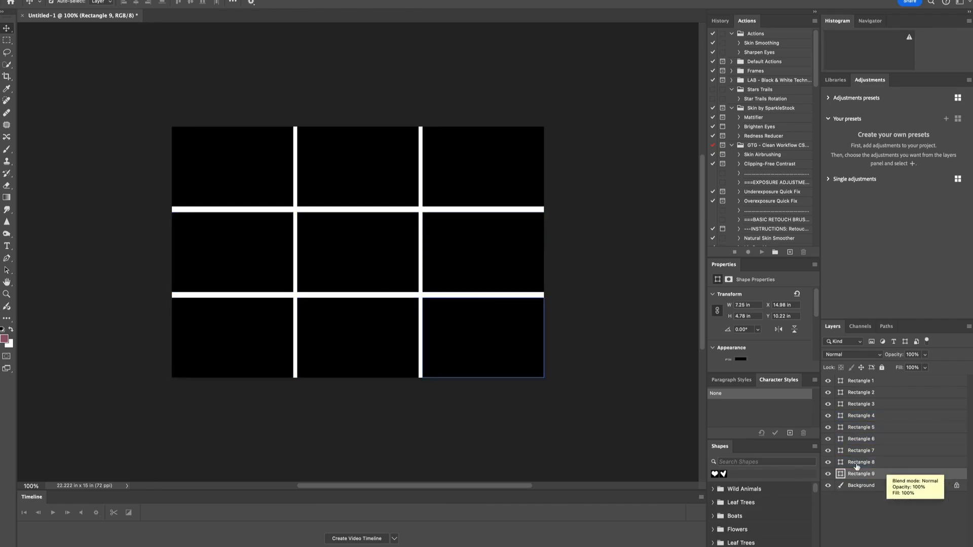
left_click_drag(516, 357, 517, 357)
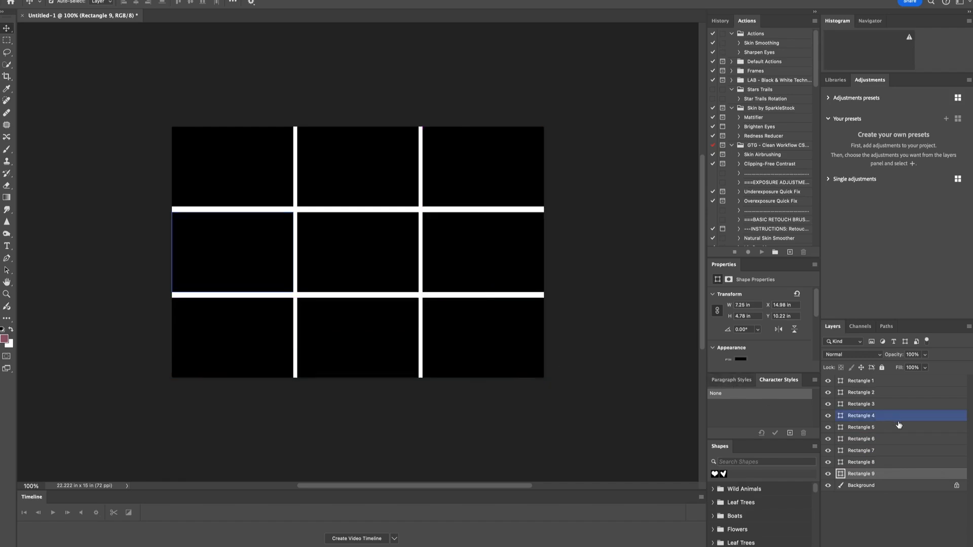
Draw a heart custom shape about 7.21 × 5.75 in directly above the Background layer, overlapping the four lower-right rectangles.
left_click(902, 486)
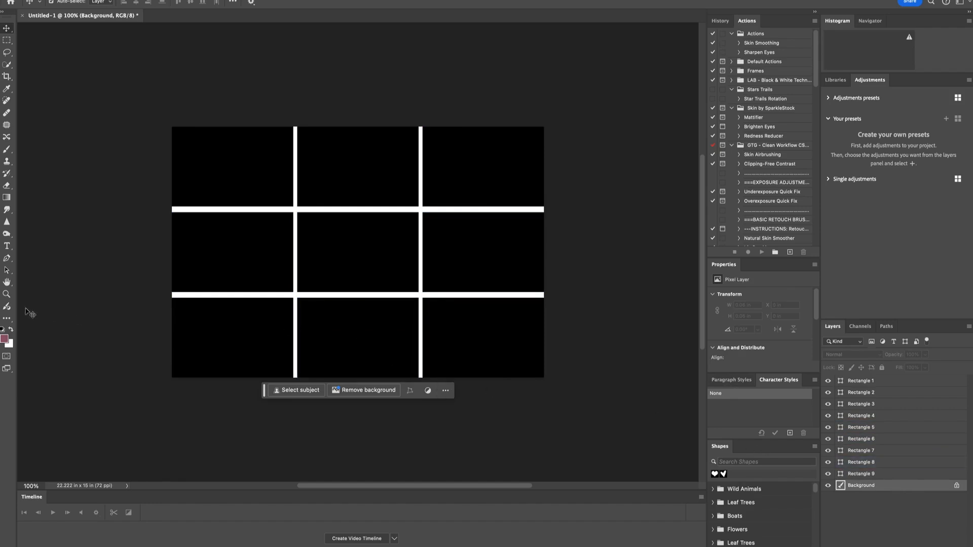
key("u")
left_click(8, 318)
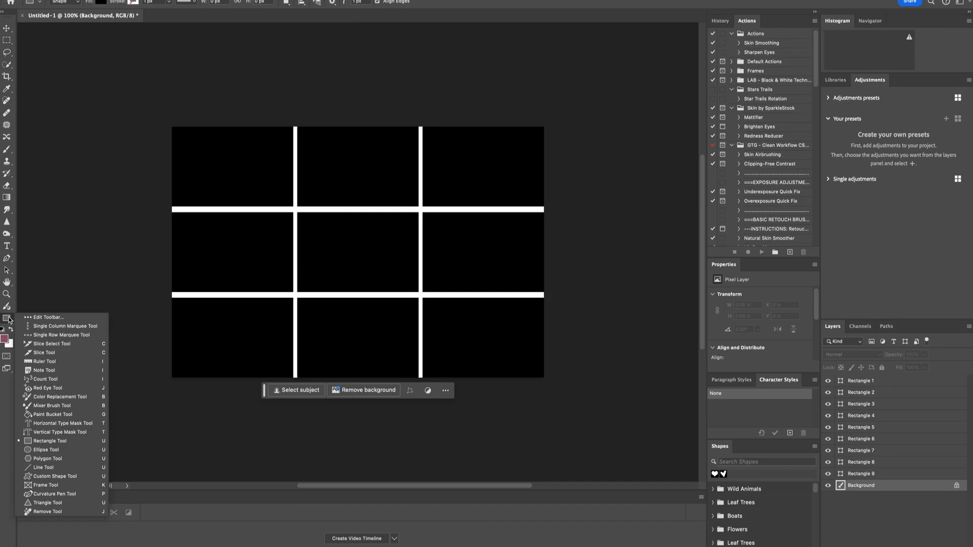
left_click(73, 477)
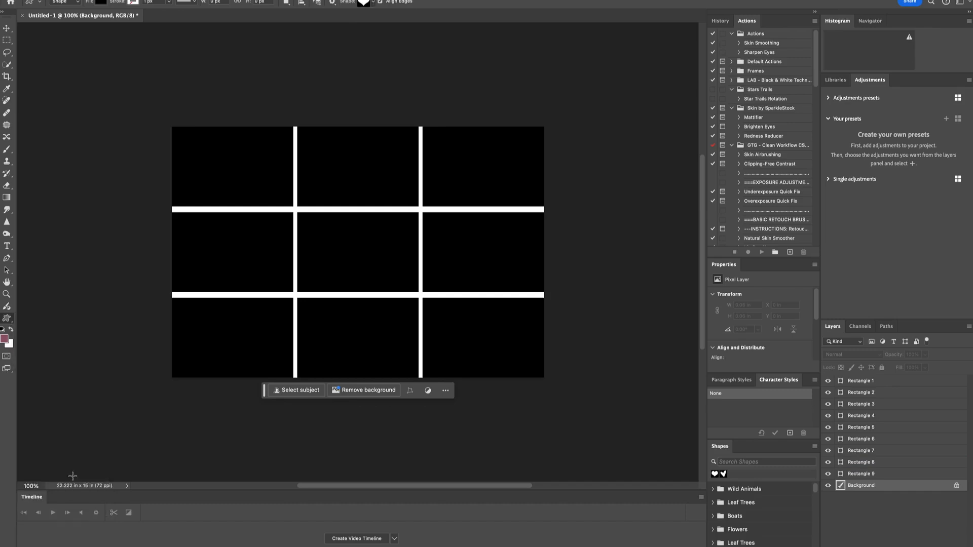
left_click(373, 4)
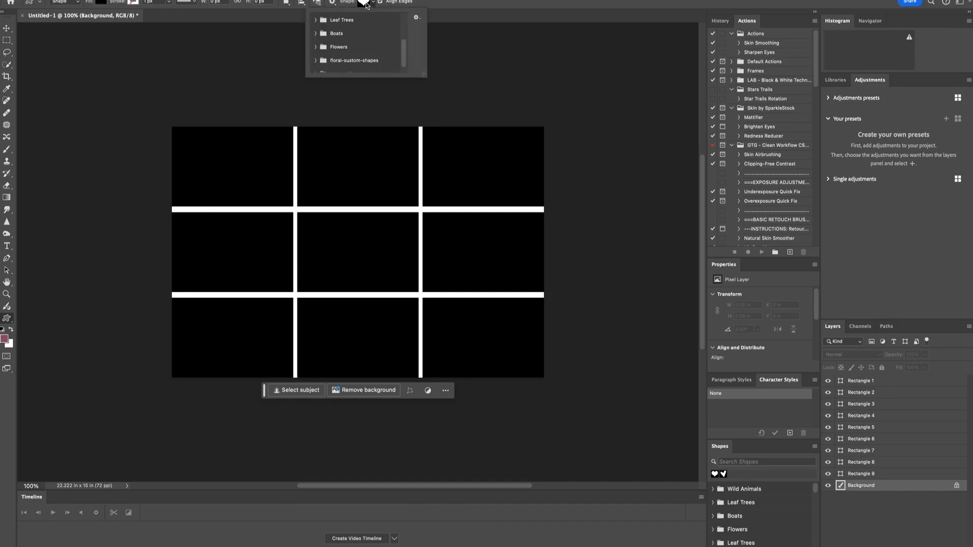
left_click(369, 5)
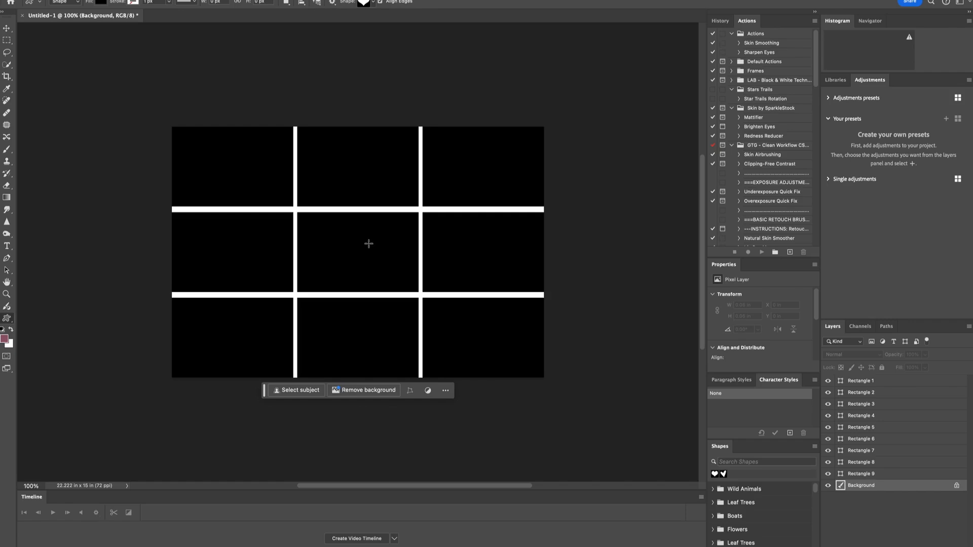
left_click_drag(366, 241, 486, 338)
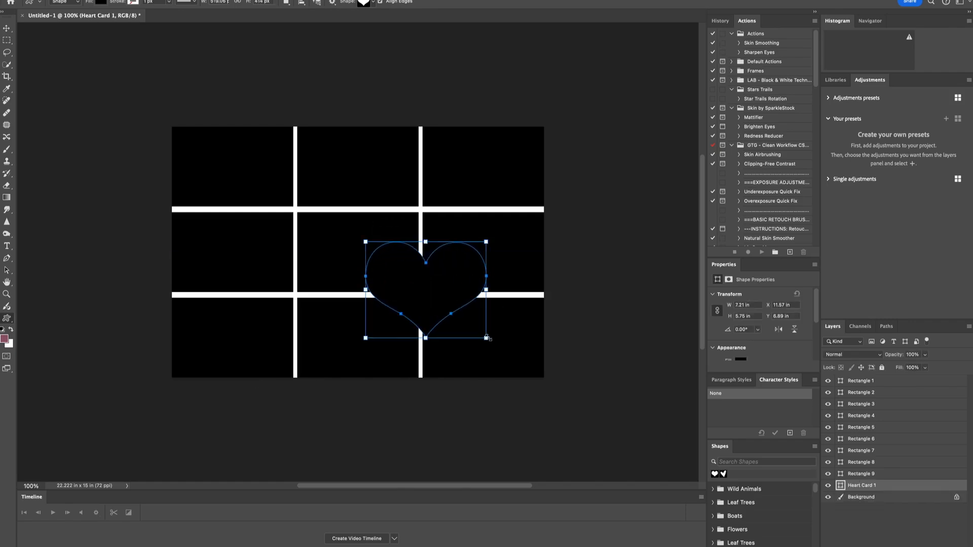
Move the Heart Card 1 layer above Rectangle 1 in the layer stack and switch to the Move tool.
left_click(911, 496)
left_click(908, 486)
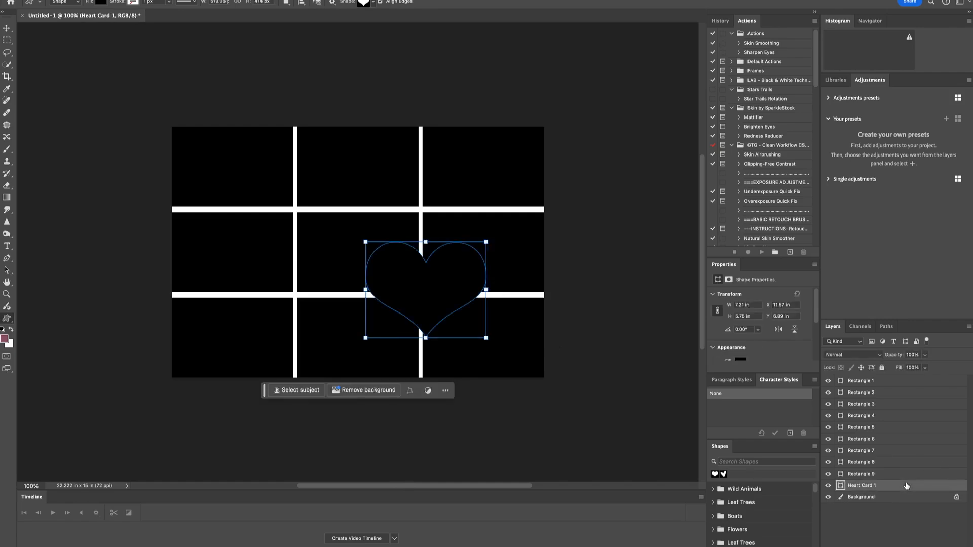
left_click_drag(906, 486, 909, 381)
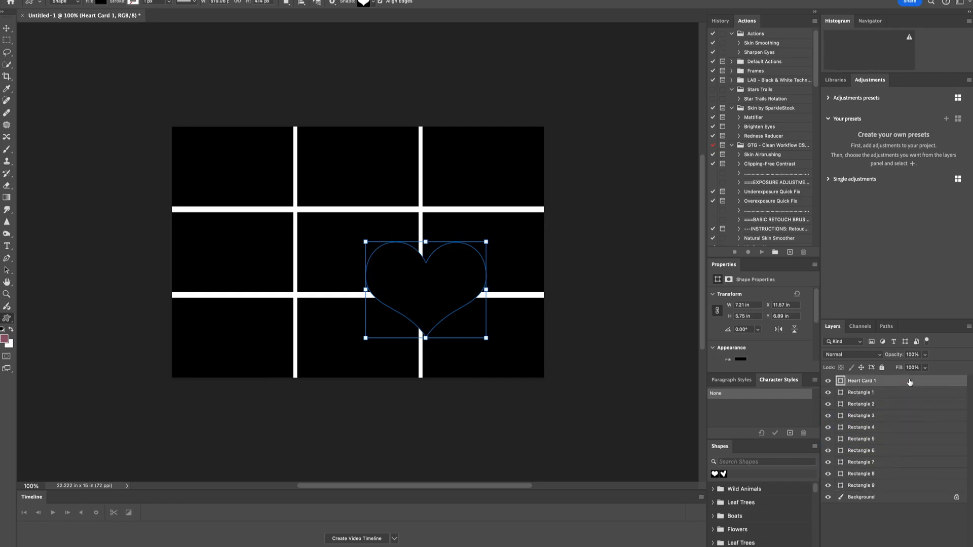
left_click(7, 28)
left_click(858, 390)
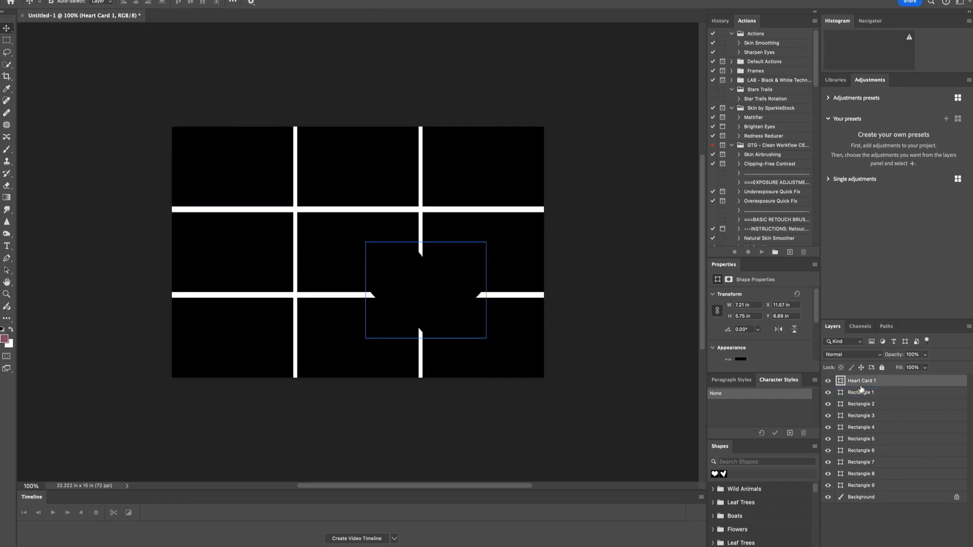
left_click(399, 327)
left_click(940, 487)
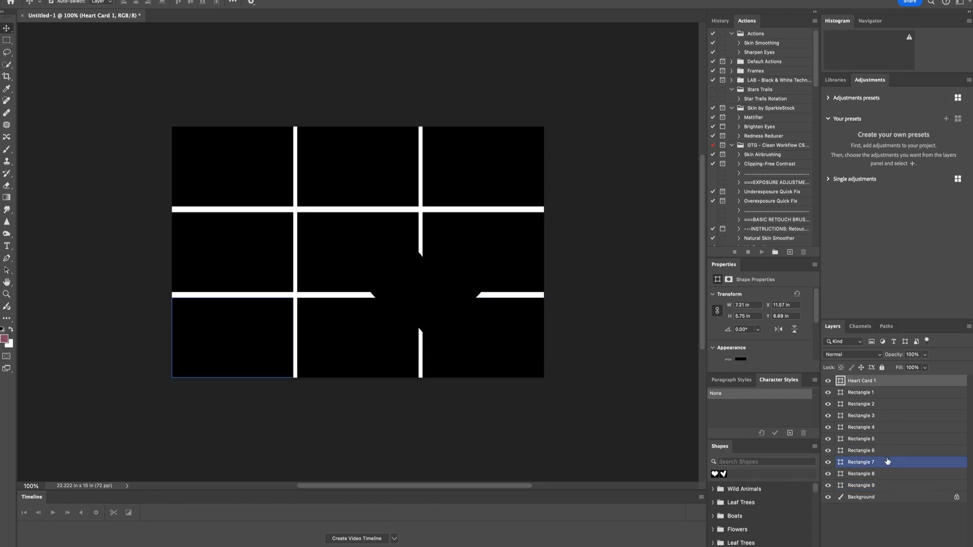
Save the document on the computer's Desktop in Photoshop format as Heart Grid 10 Spaces.psd.
left_click(85, 0)
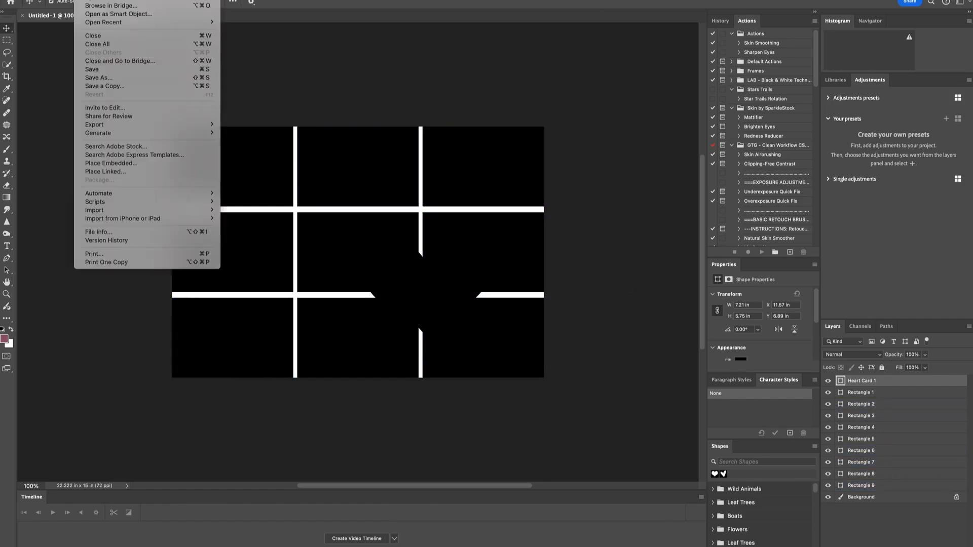
left_click(126, 86)
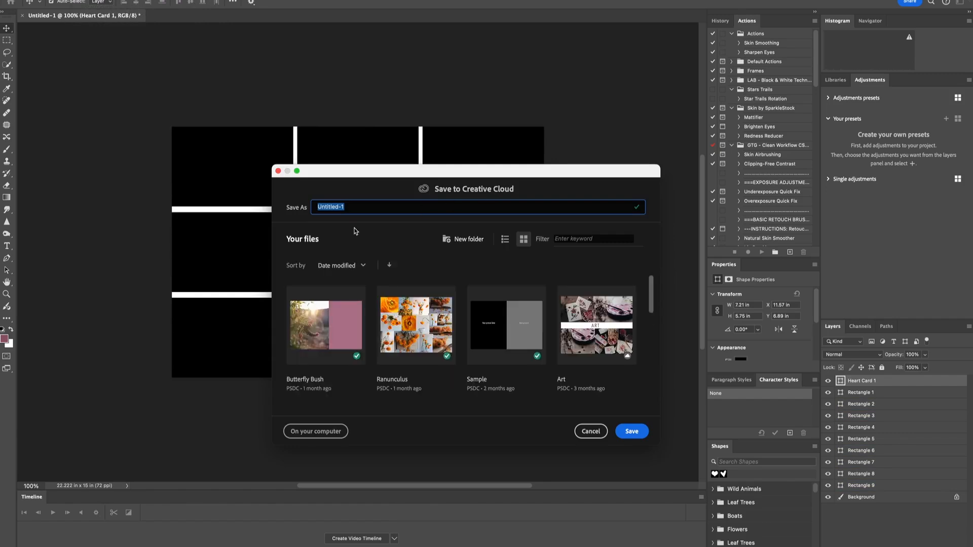
left_click(324, 433)
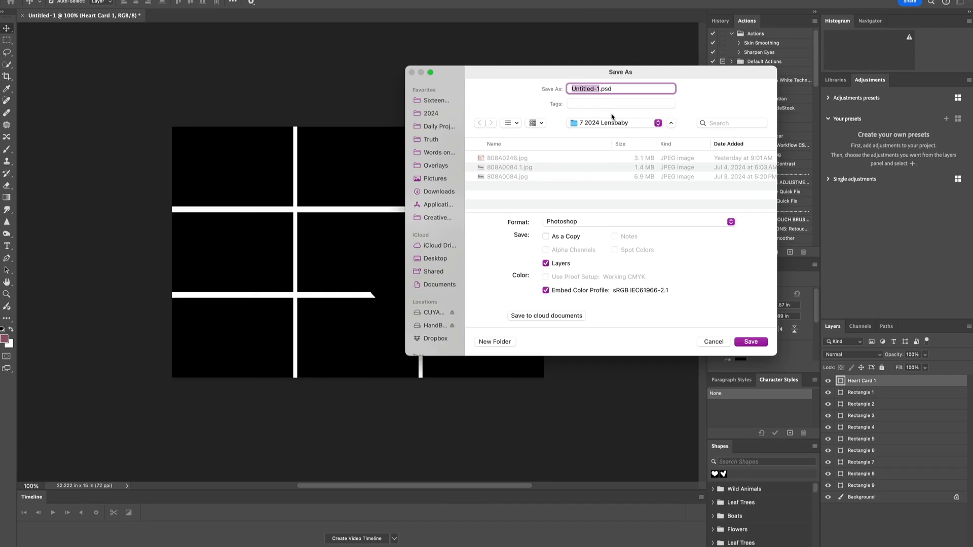
type("Heart C")
type("rid 10 Spaces")
left_click(441, 259)
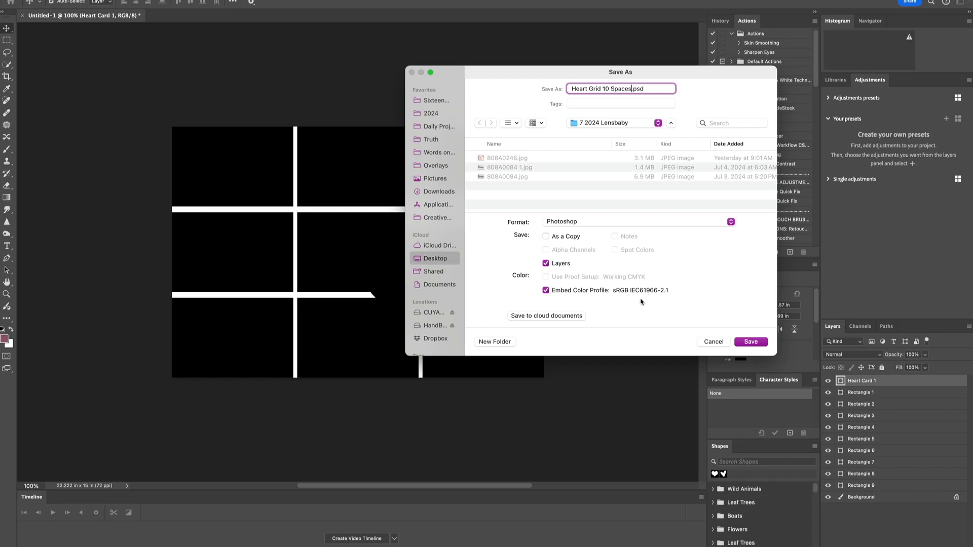
left_click(750, 342)
left_click(897, 451)
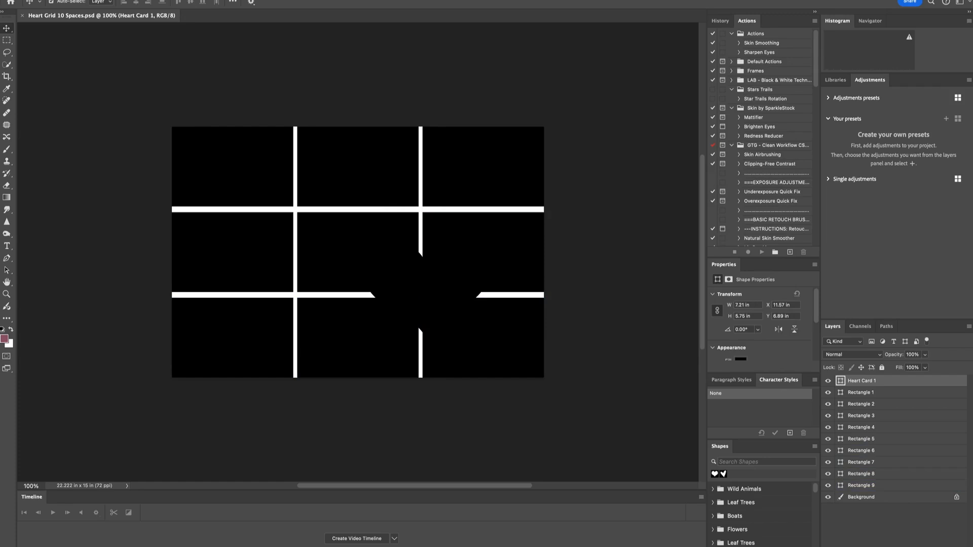
Place _MG_4947.jpg from the Downloads folder over the heart shape, scaled to about 8.42 × 5.61 in.
left_click_drag(763, 194, 961, 202)
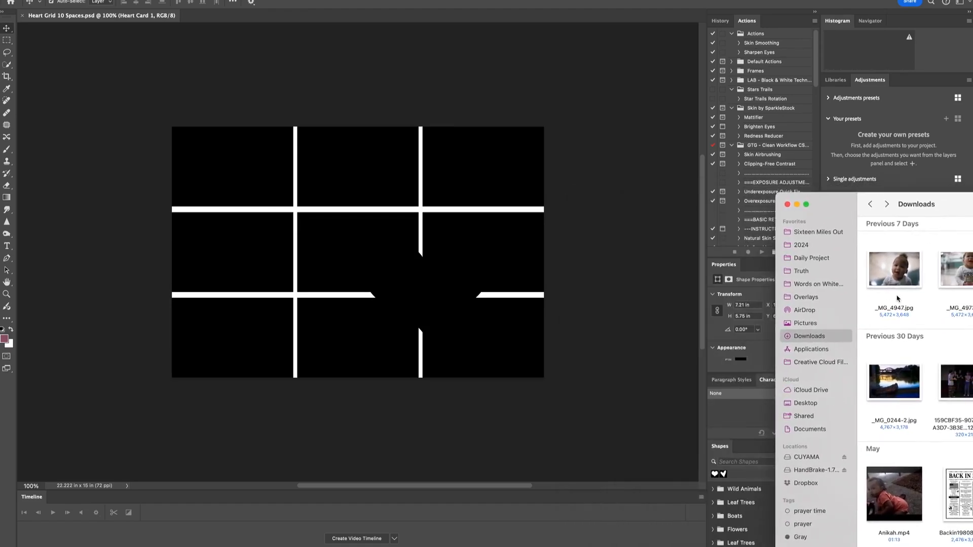
left_click_drag(902, 271, 245, 177)
left_click_drag(451, 255, 417, 231)
left_click_drag(476, 328, 296, 211)
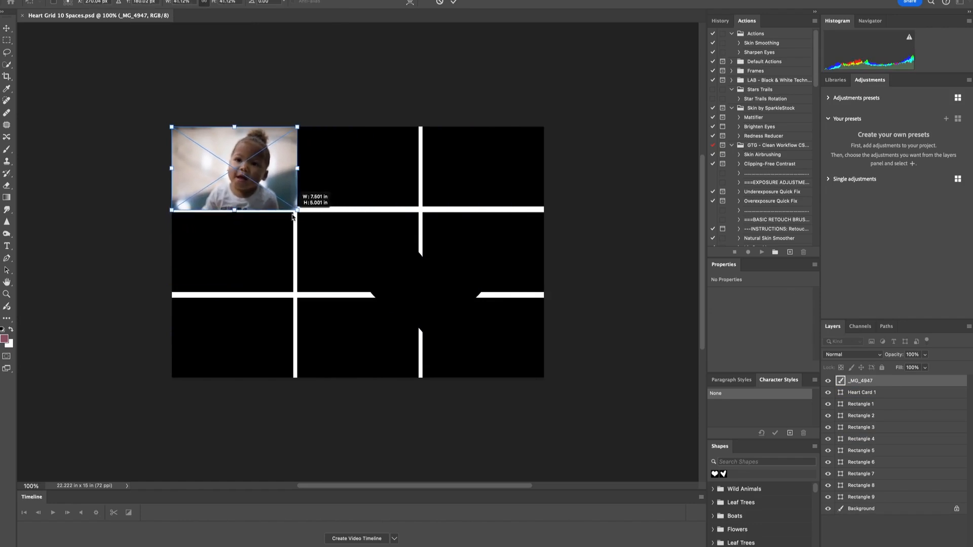
left_click_drag(268, 176, 464, 293)
left_click_drag(488, 334, 467, 317)
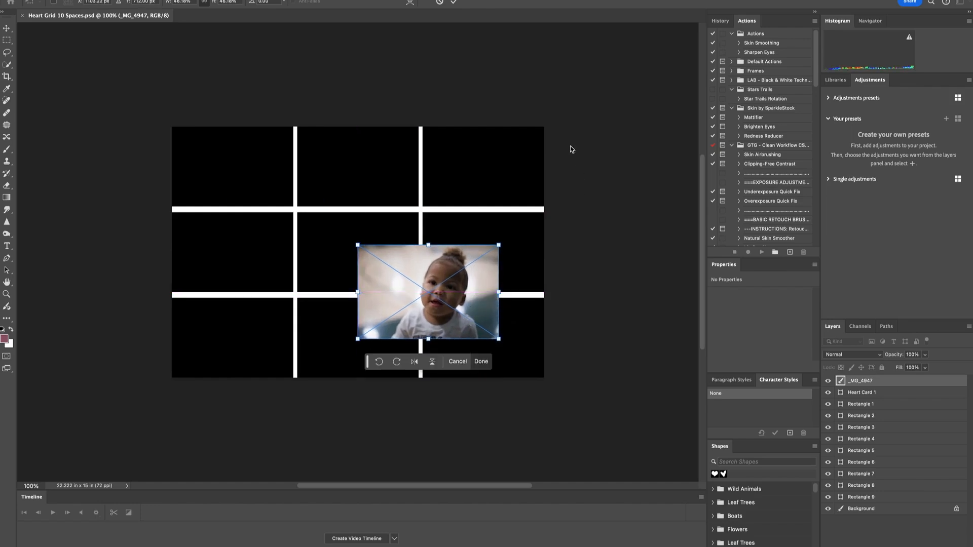
left_click(454, 3)
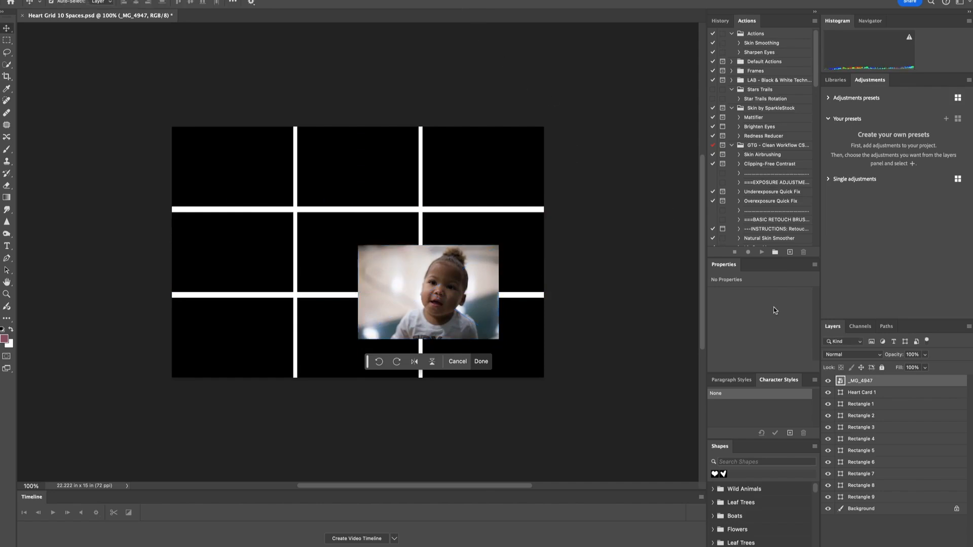
Clip the _MG_4947 photo to the Heart Card 1 shape and enlarge it to about 8.81 × 5.86 in.
left_click(865, 390)
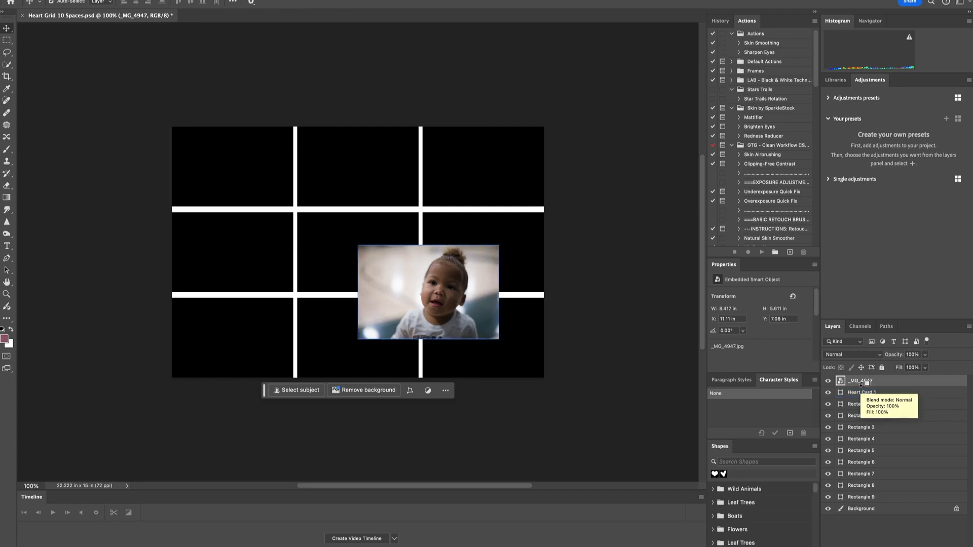
left_click(862, 386, "alt")
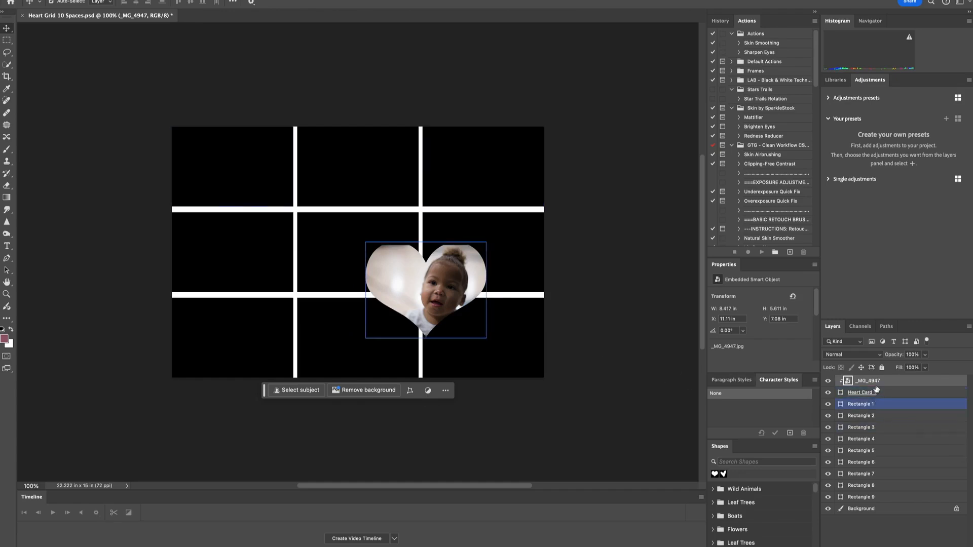
key("ctrl+t")
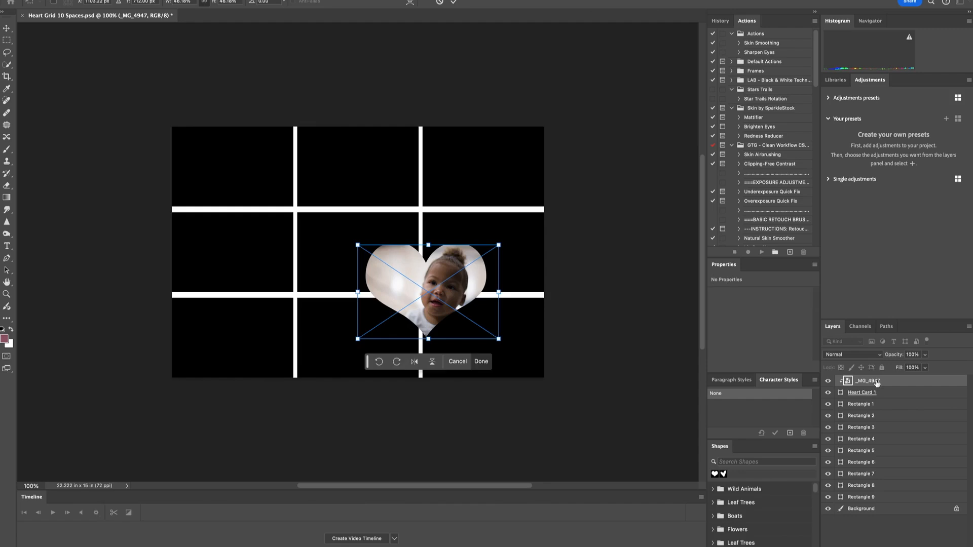
left_click_drag(500, 246, 505, 243)
left_click(454, 2)
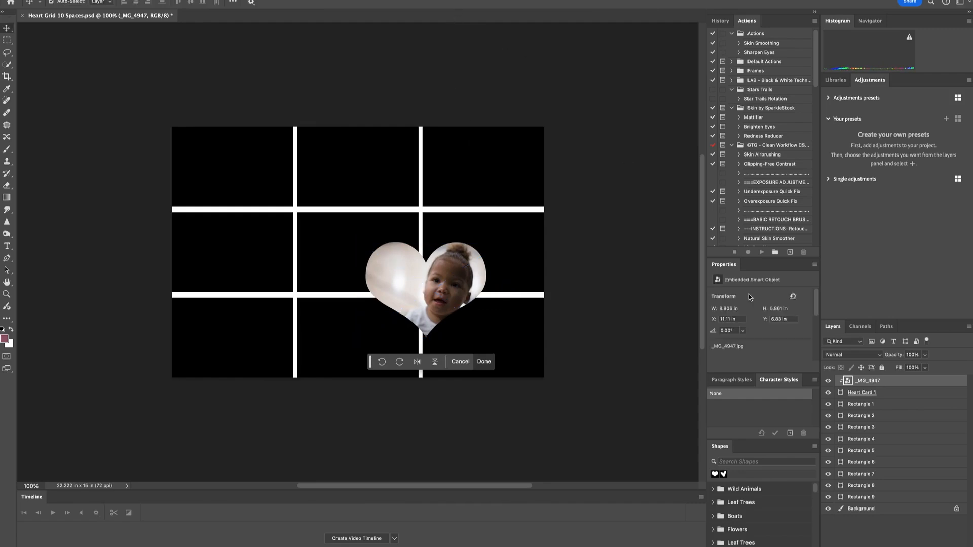
left_click(913, 430)
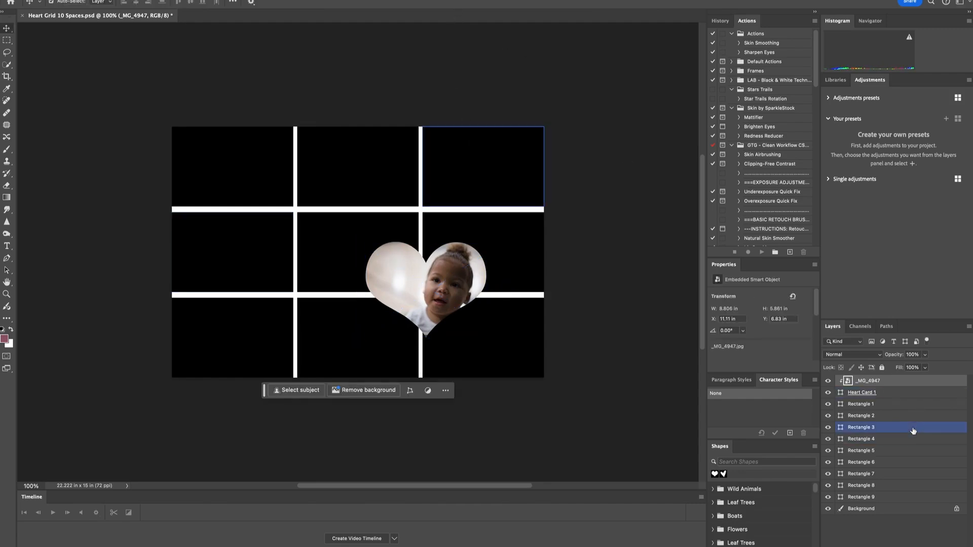